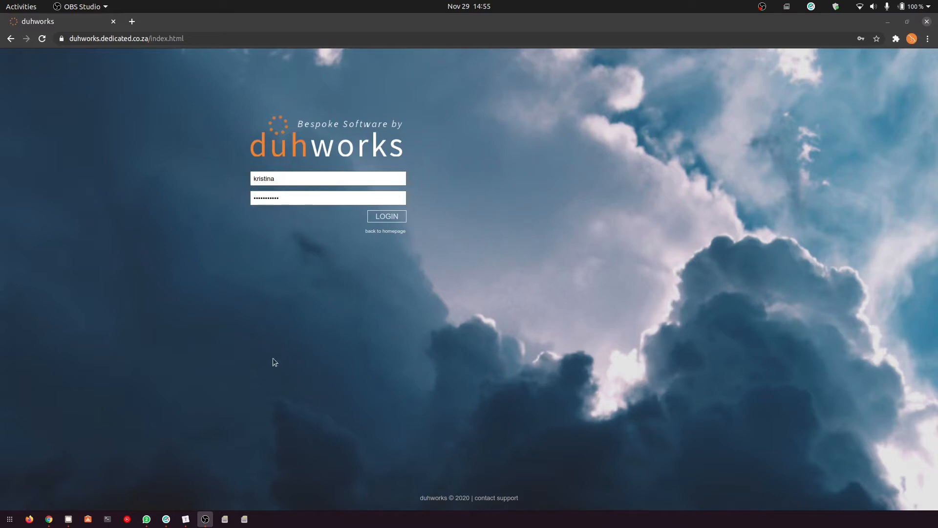
# Step: Log in with the prefilled credentials and select the demo organisation
pyautogui.click(393, 221)
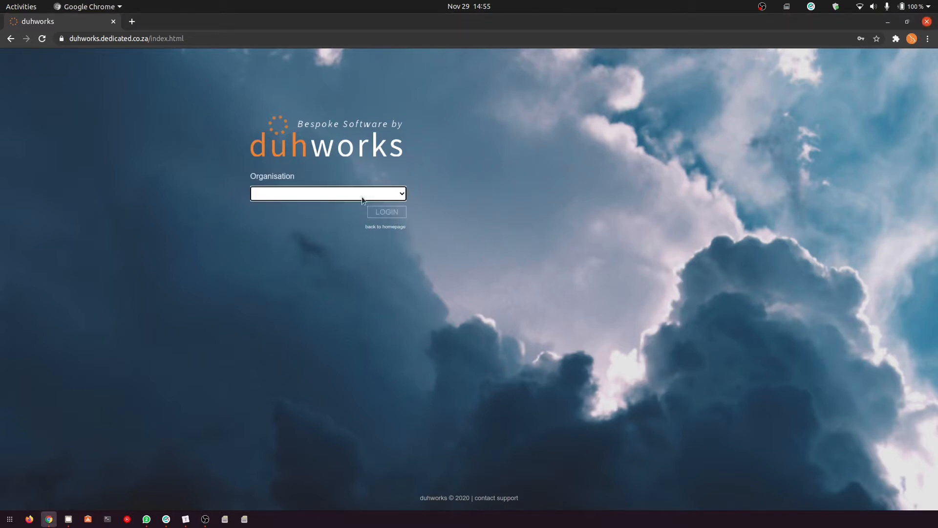
pyautogui.click(361, 197)
pyautogui.click(298, 211)
pyautogui.click(401, 217)
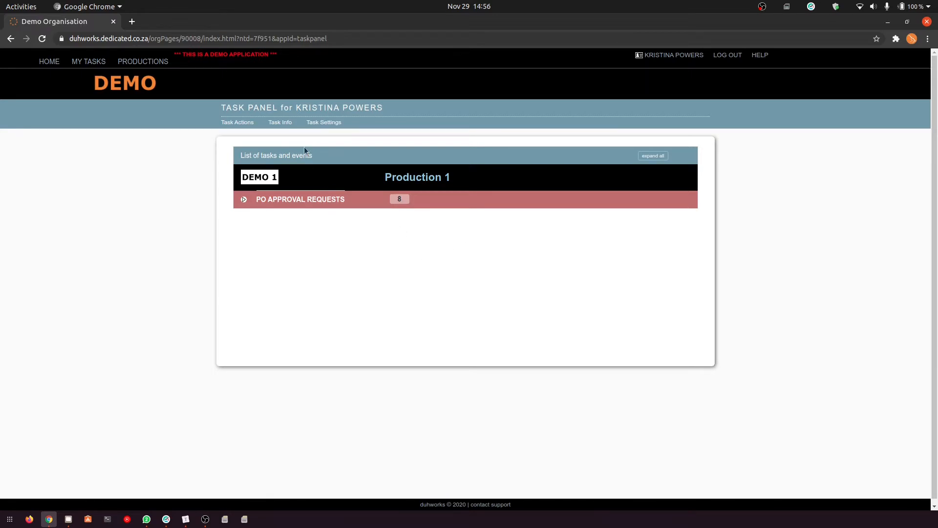
# Step: View the task settings for email notifications, task digest and auto-removal, and close them without changes
pyautogui.click(324, 123)
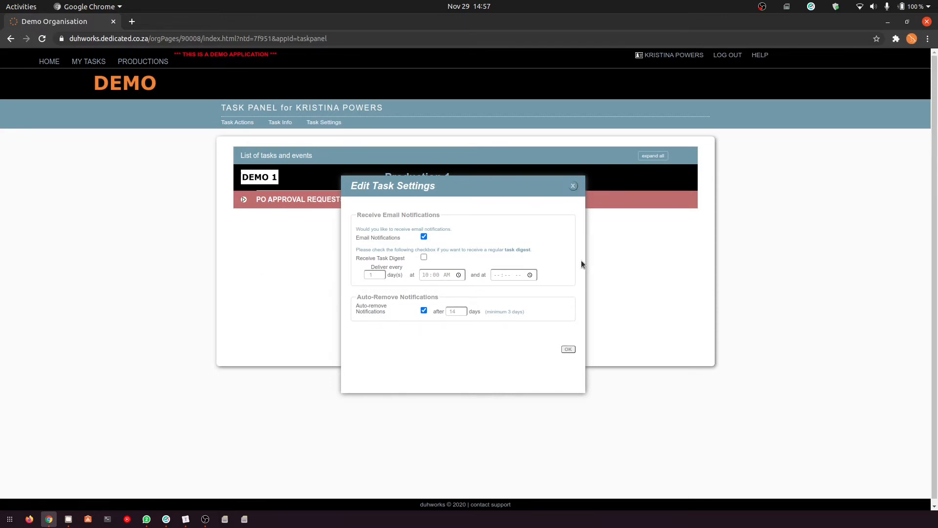
pyautogui.click(573, 186)
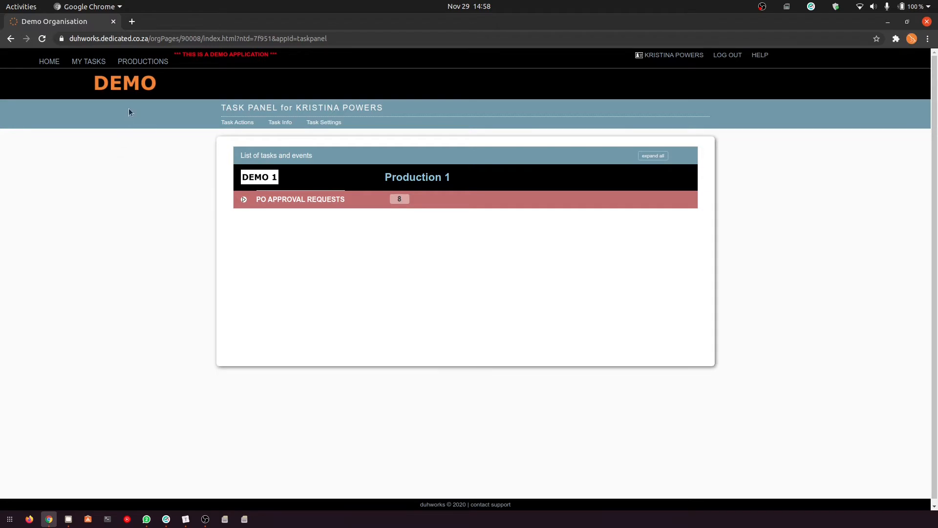
# Step: Open the E-POD purchase order application for Production 1
pyautogui.moveTo(153, 67)
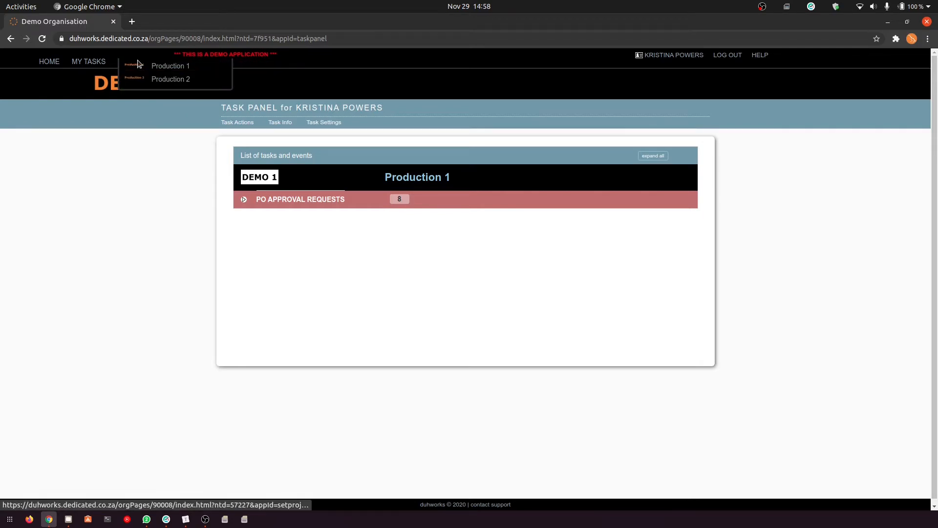
pyautogui.moveTo(206, 67)
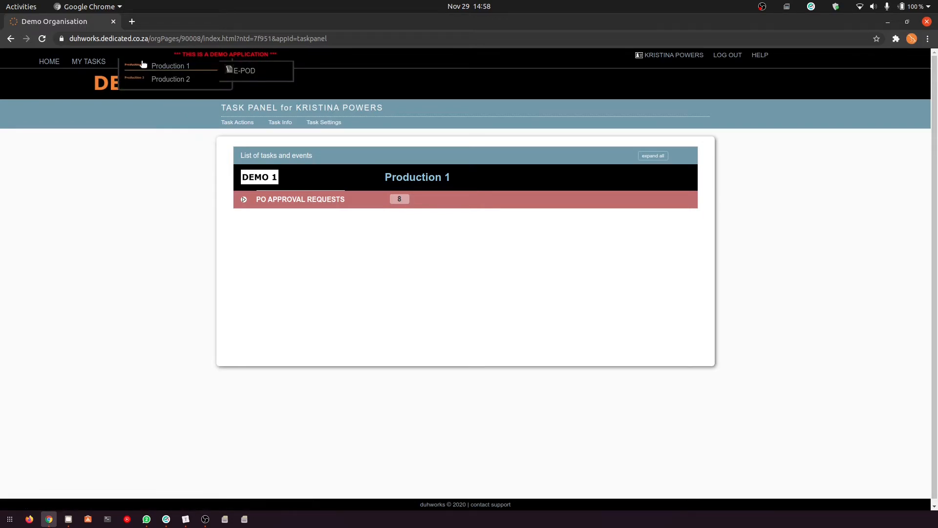
pyautogui.click(246, 73)
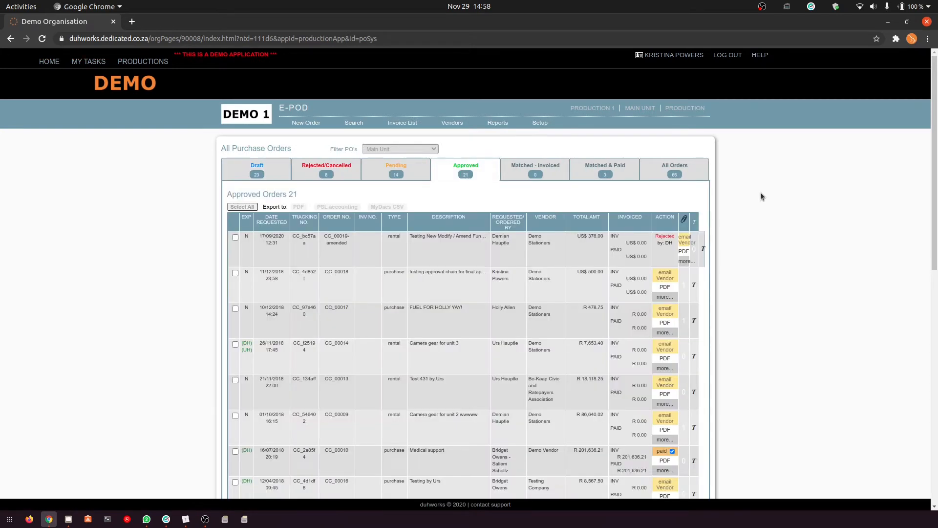
# Step: Review the draft, rejected/cancelled, pending and approved purchase order lists, including their status and available actions
pyautogui.click(234, 170)
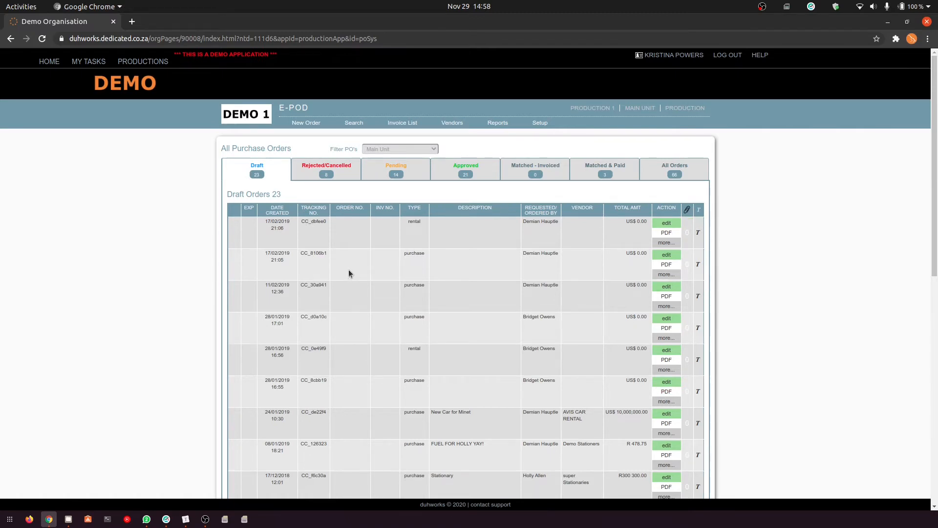
pyautogui.click(337, 175)
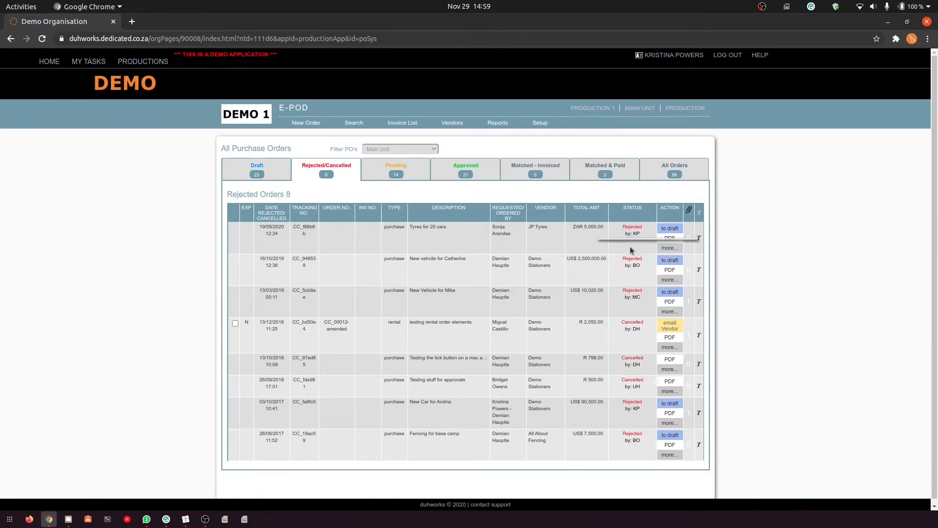
pyautogui.moveTo(631, 226)
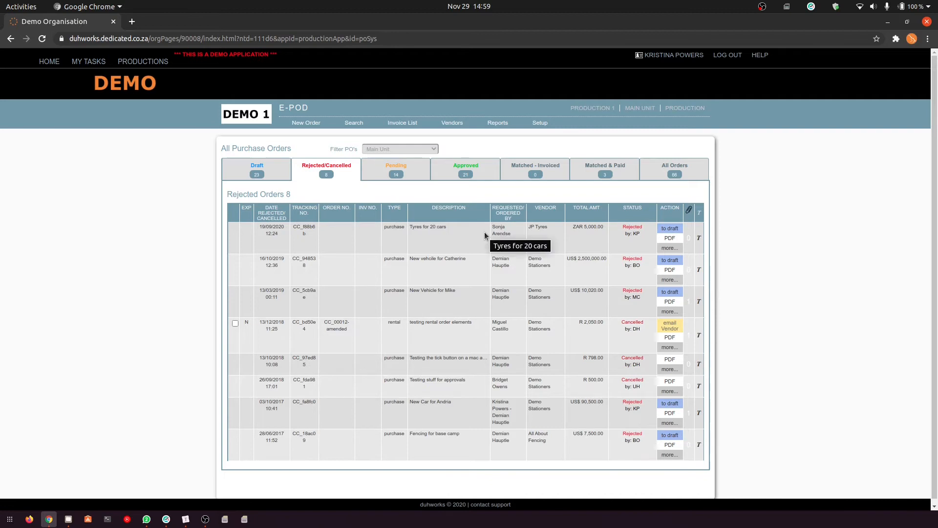
pyautogui.click(387, 170)
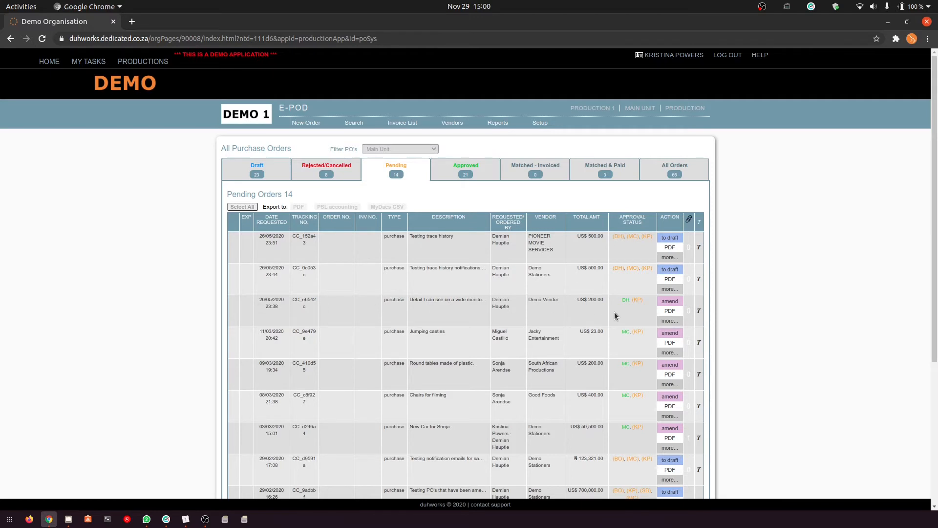
pyautogui.click(454, 165)
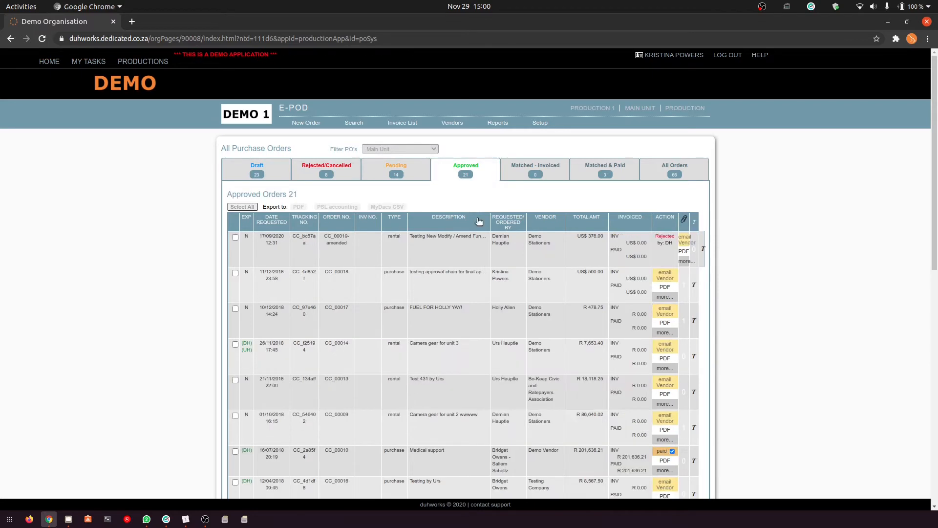
pyautogui.scroll(-3, 297, 303)
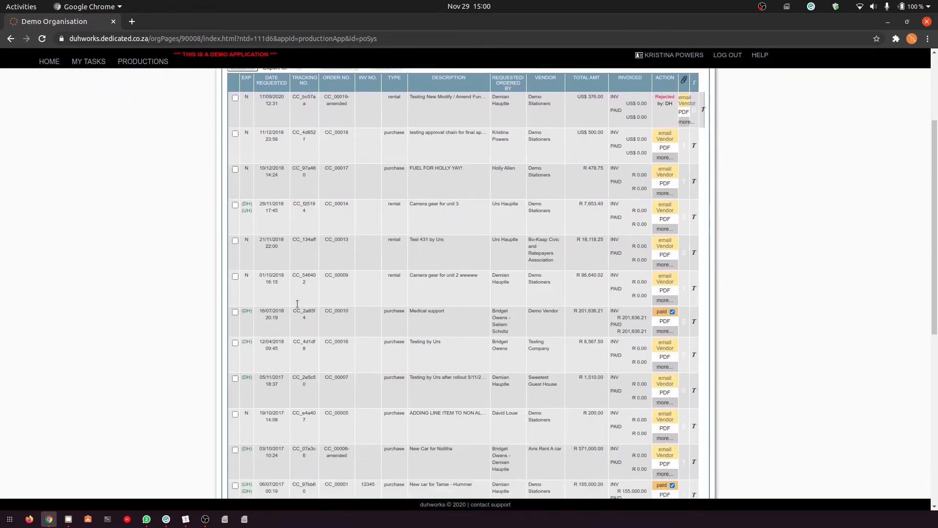
pyautogui.scroll(-1, 297, 303)
pyautogui.scroll(2, 298, 307)
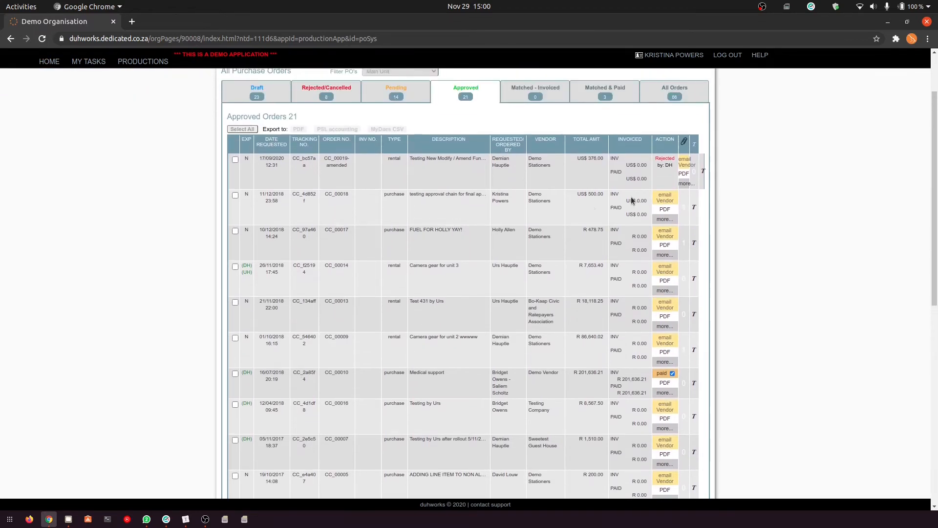
pyautogui.scroll(-3, 619, 256)
pyautogui.scroll(-1, 619, 258)
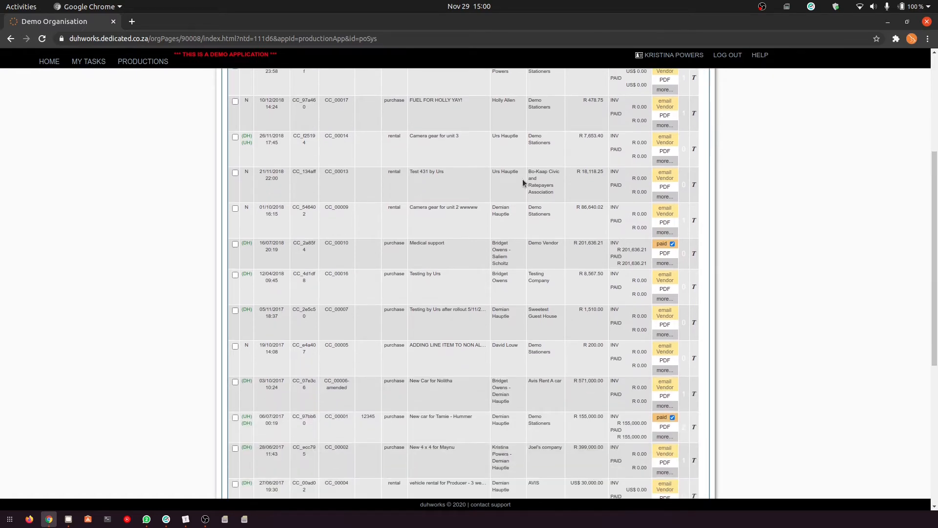
# Step: Examine the additional actions and trace history of the approved Bo-Kaap Civic and Ratepayers Association rental order, and close the history
pyautogui.click(662, 198)
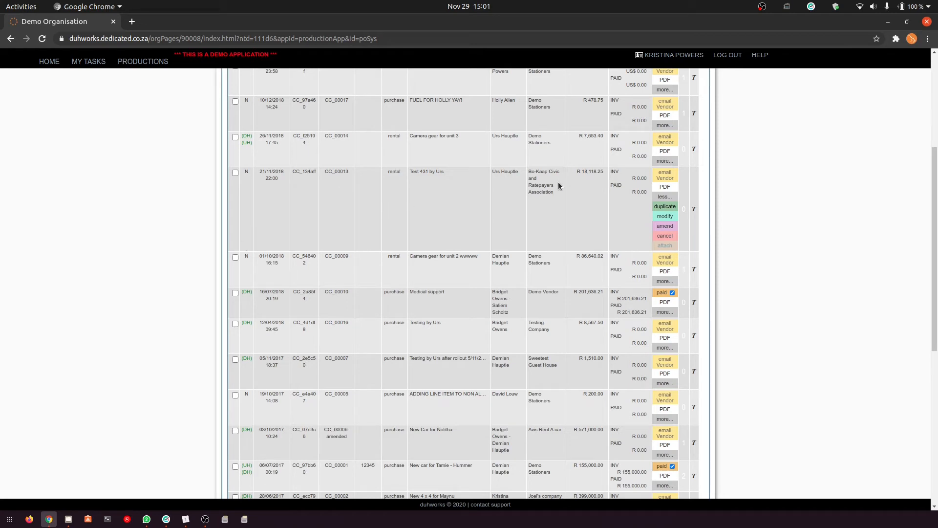
pyautogui.click(695, 211)
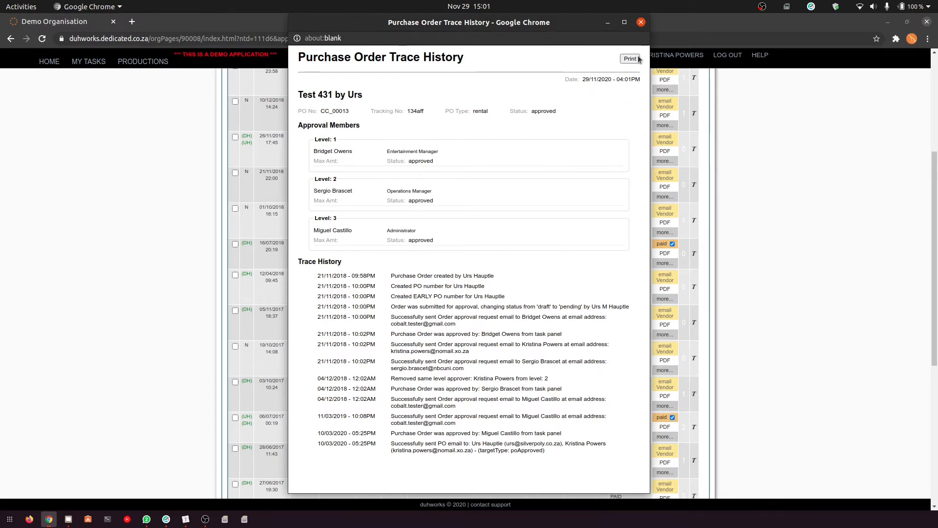
pyautogui.click(640, 22)
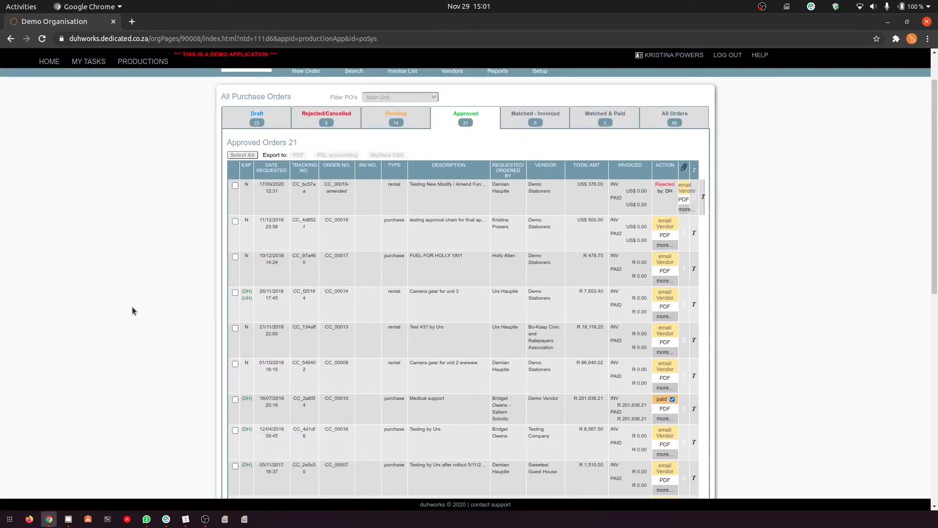
# Step: Start a new purchase order described as "stationary for production" and choose Edwards Office National as the vendor
pyautogui.scroll(1, 131, 306)
pyautogui.scroll(1, 132, 309)
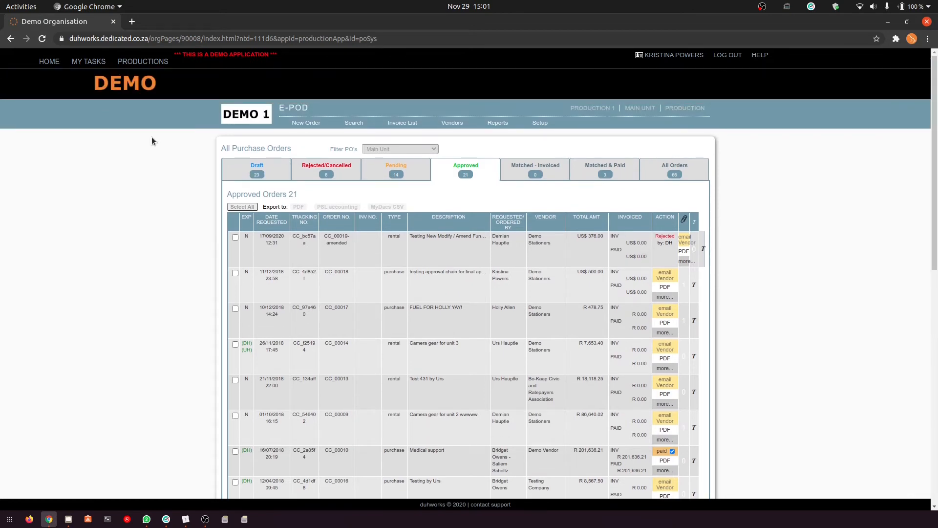
pyautogui.moveTo(312, 122)
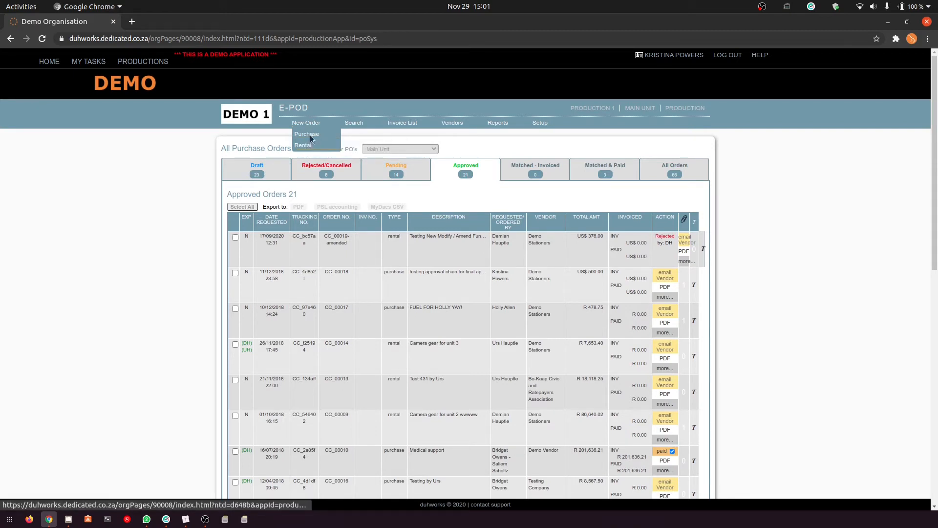
pyautogui.click(311, 137)
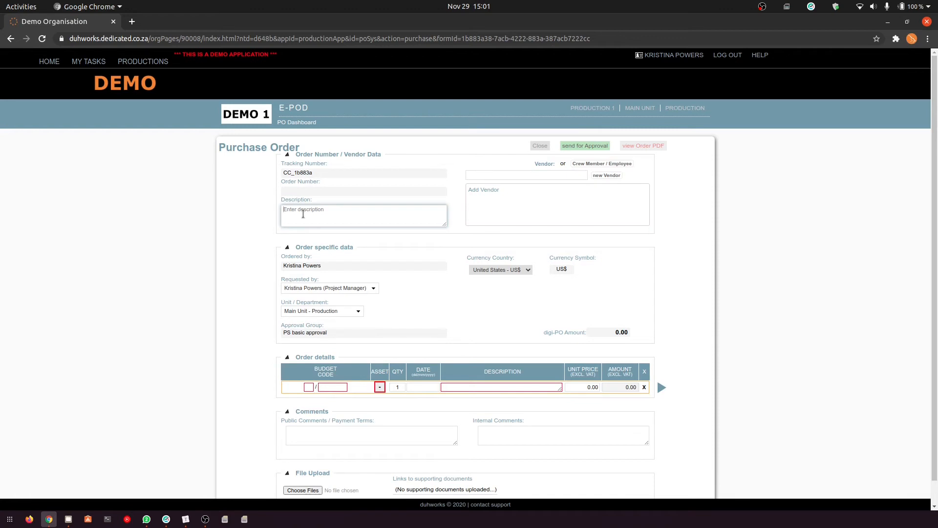
pyautogui.write('stationary for production')
pyautogui.press('Tab')
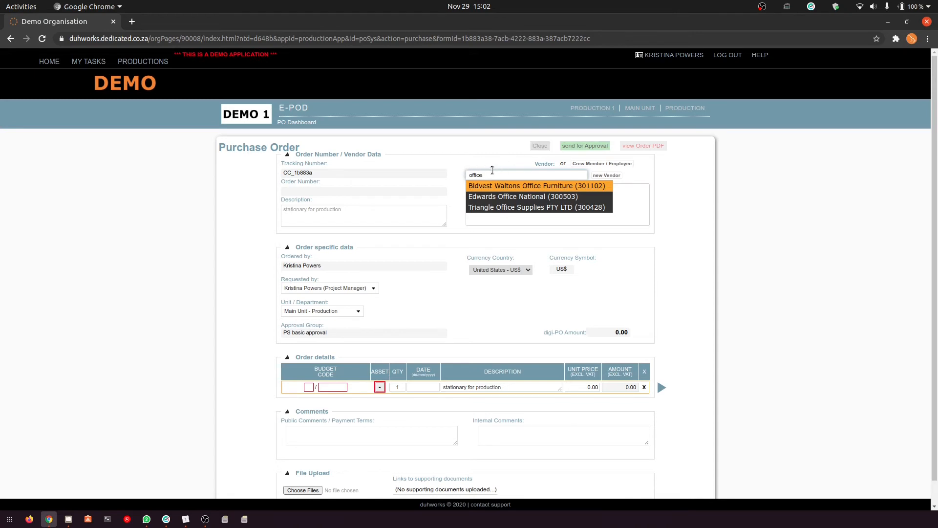
pyautogui.click(527, 197)
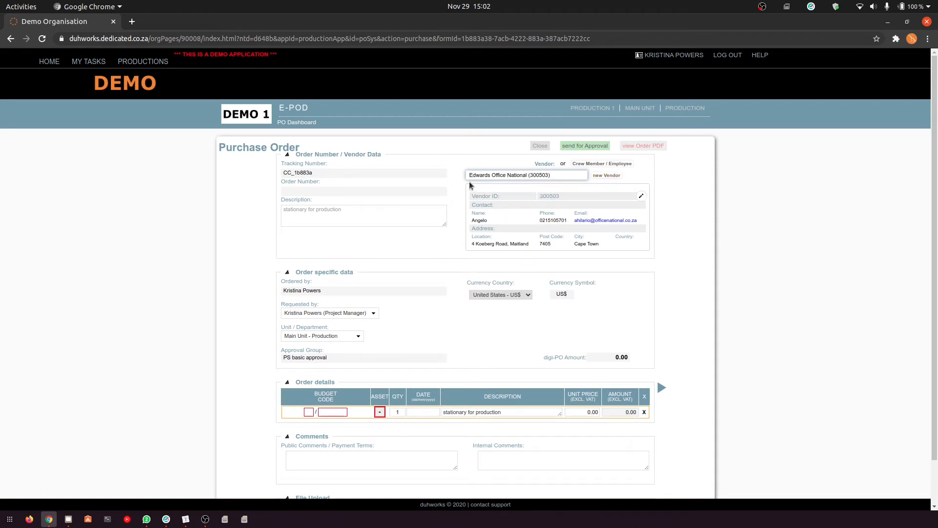
# Step: View the New Vendor form and close it without saving
pyautogui.click(599, 178)
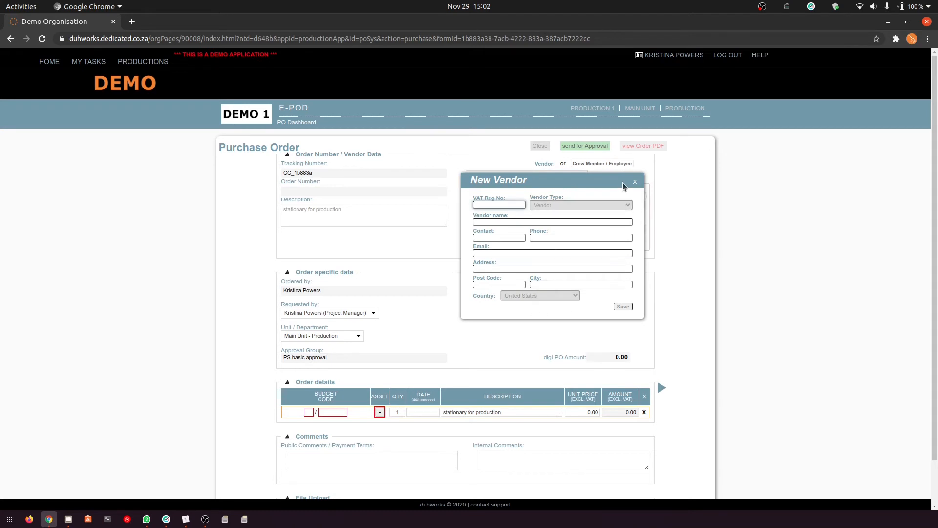
pyautogui.click(635, 181)
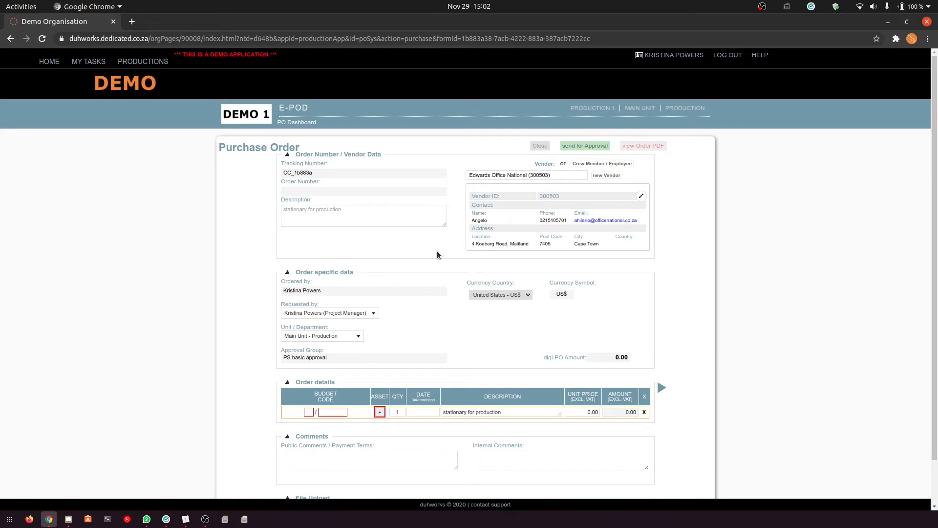
# Step: Examine the purchase order's Requested by and Unit / Department options without changing the selections
pyautogui.scroll(-1, 465, 274)
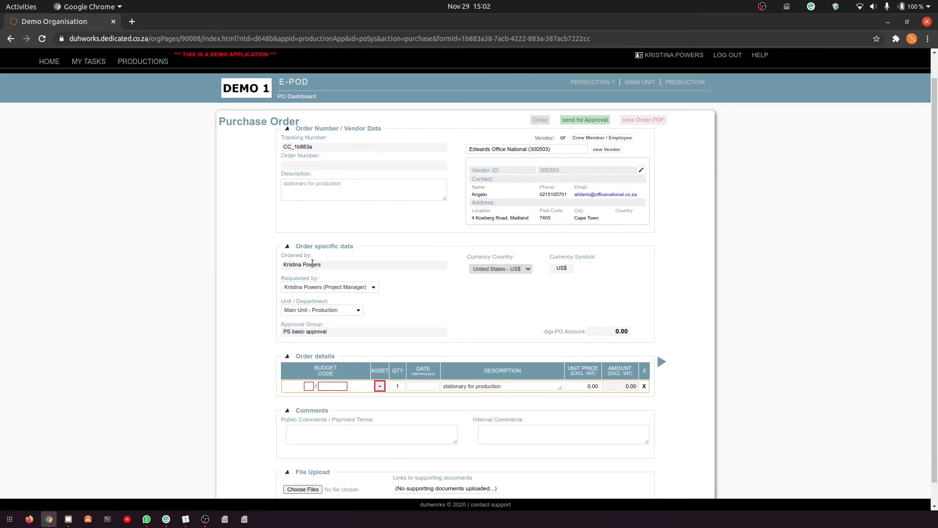
pyautogui.scroll(-1, 418, 278)
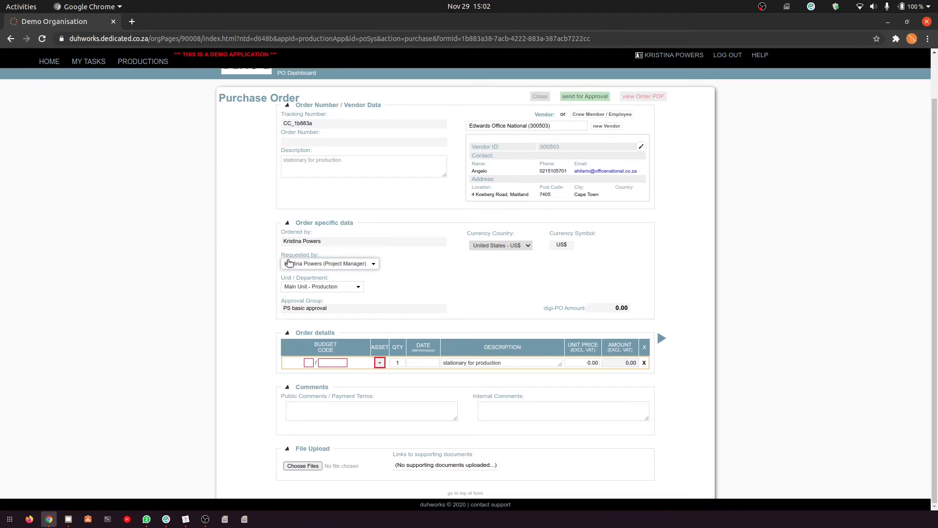
pyautogui.click(335, 264)
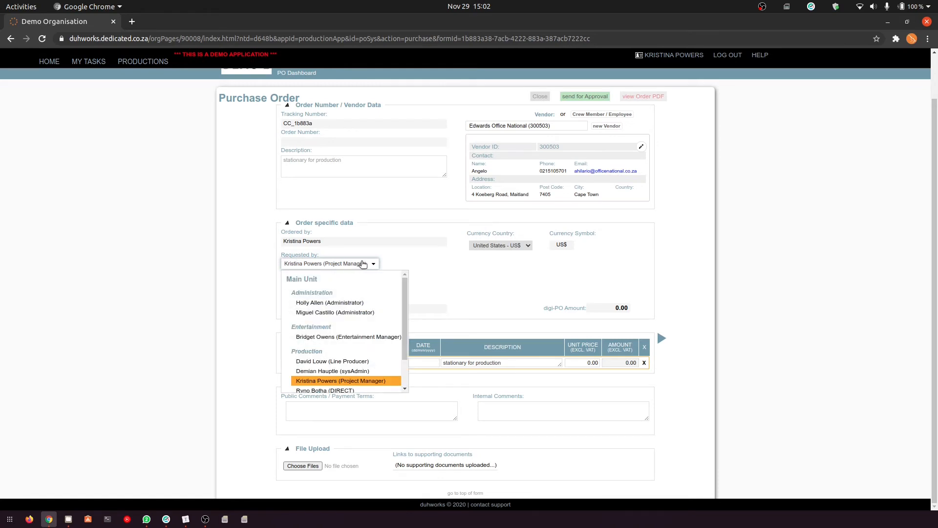
pyautogui.scroll(-2, 398, 318)
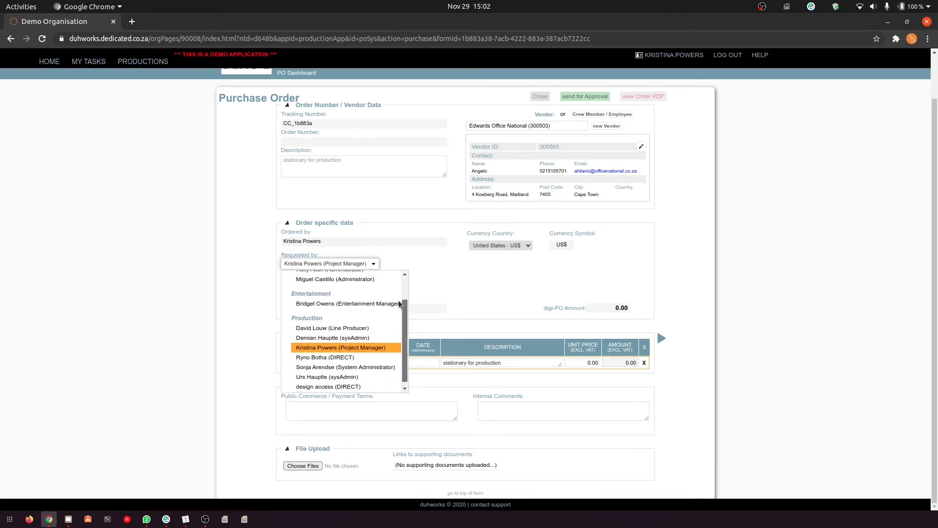
pyautogui.scroll(2, 397, 300)
pyautogui.click(414, 262)
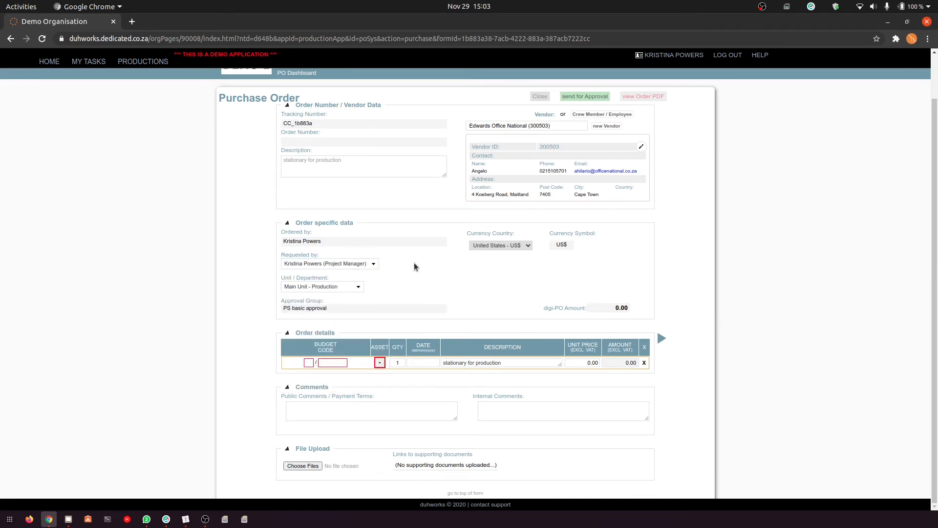
pyautogui.click(338, 288)
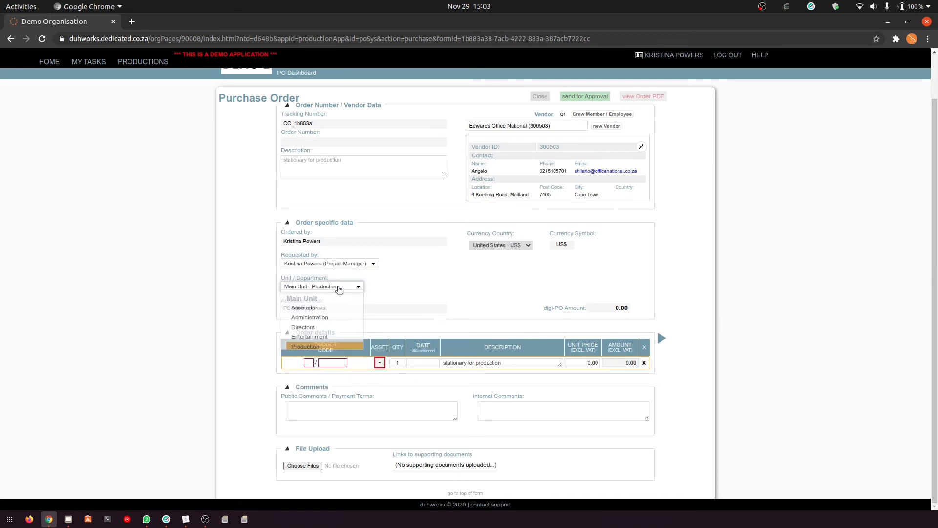
pyautogui.click(352, 288)
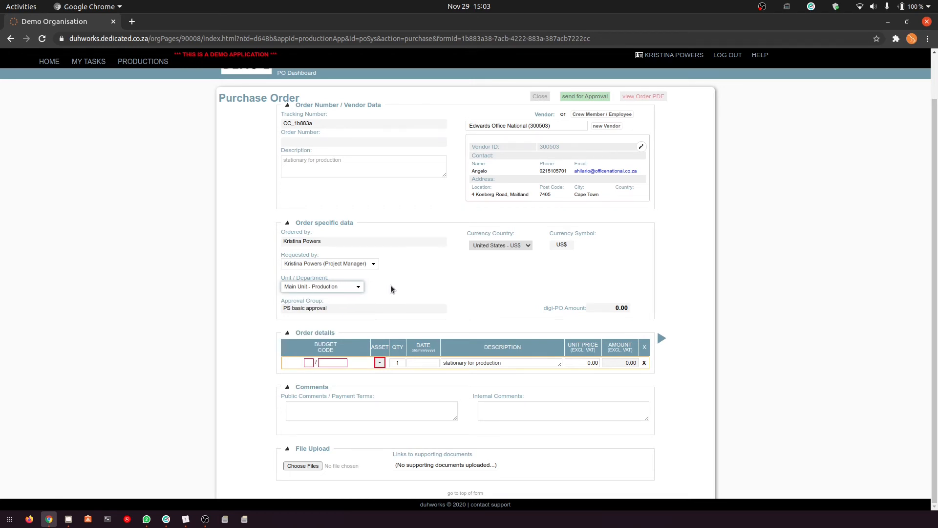
pyautogui.click(339, 288)
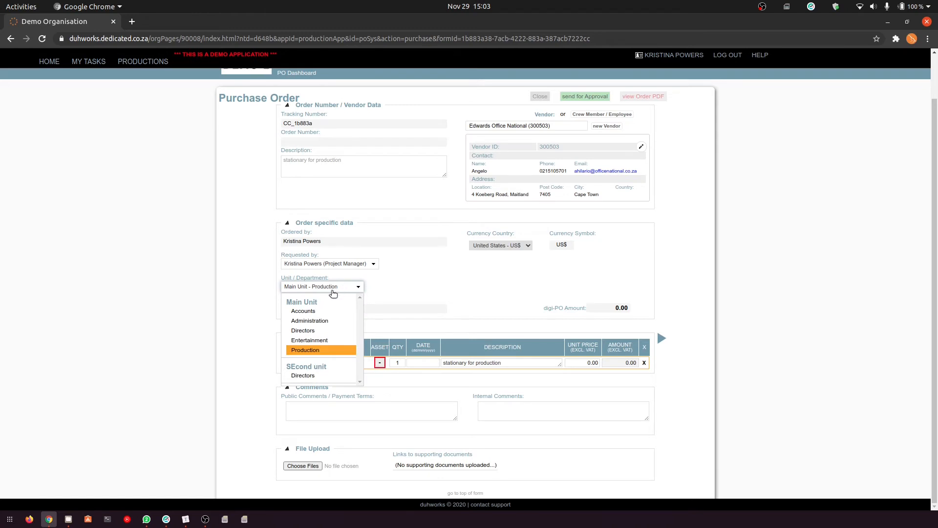
pyautogui.click(416, 307)
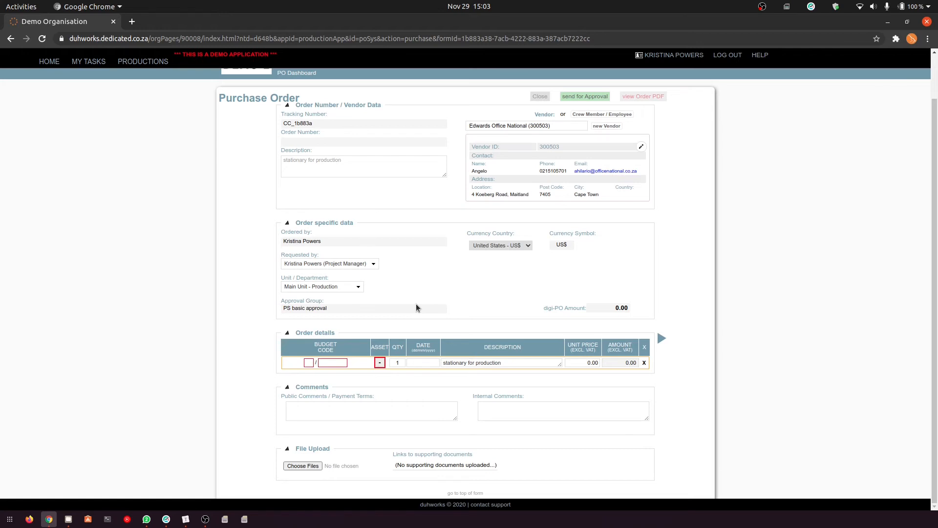
# Step: Set the first part of the order line's budget code to 100 (General)
pyautogui.click(307, 362)
pyautogui.press('Down')
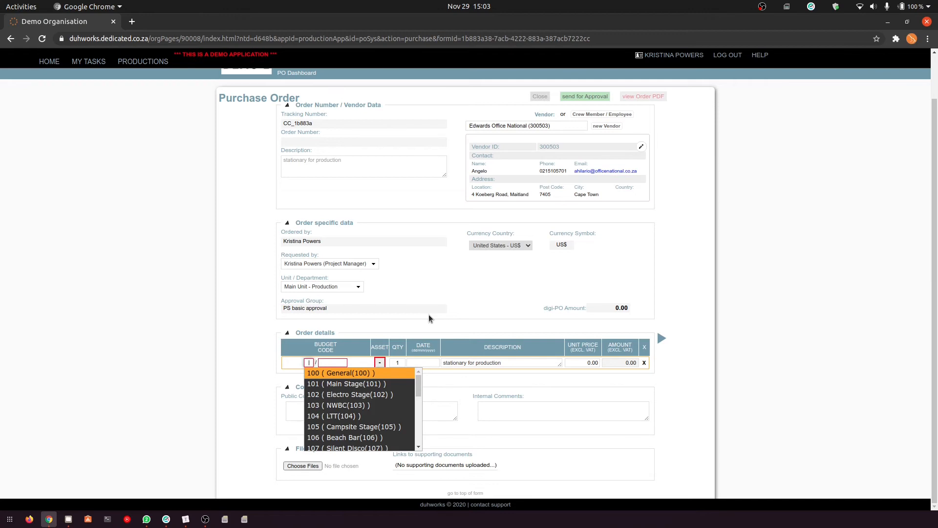
pyautogui.click(359, 373)
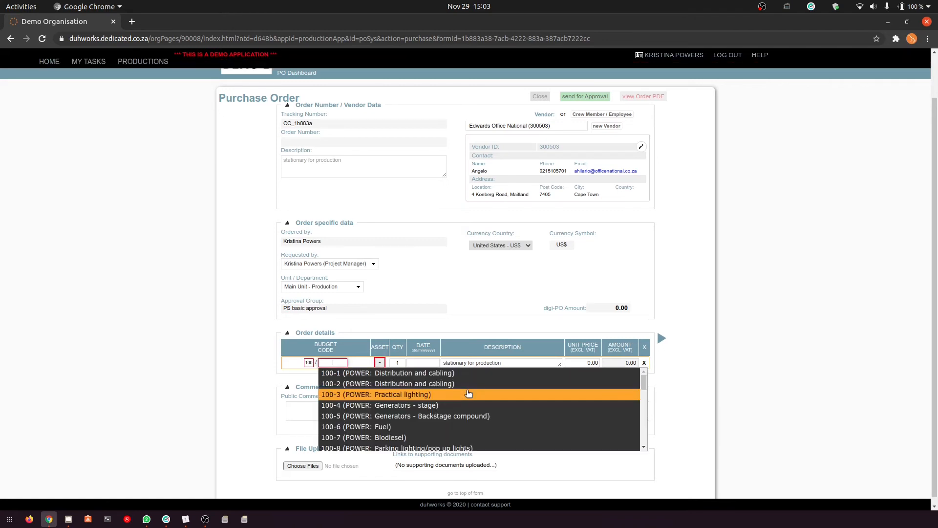
# Step: Browse the available account codes for the order line's budget code without choosing one
pyautogui.press('Up')
pyautogui.press('Down')
pyautogui.press('Up')
pyautogui.press('Down')
pyautogui.press('Up')
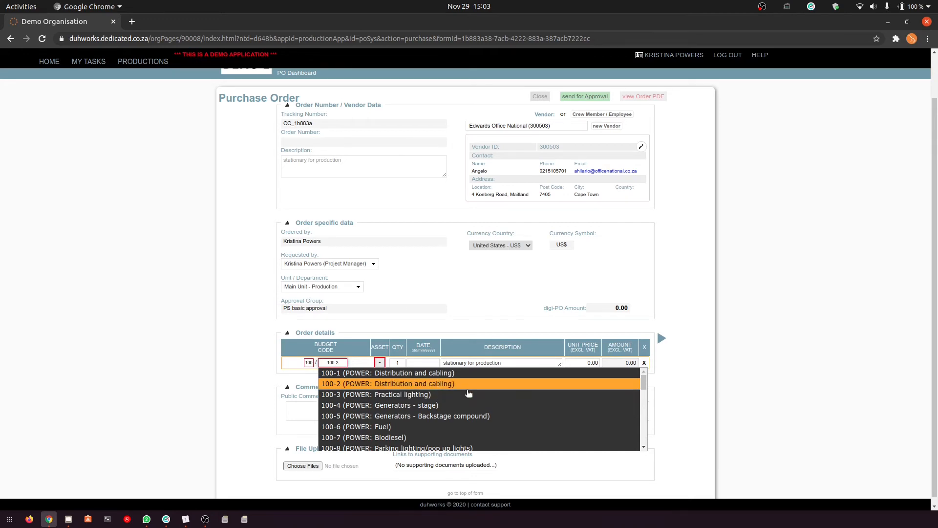
pyautogui.press('Escape')
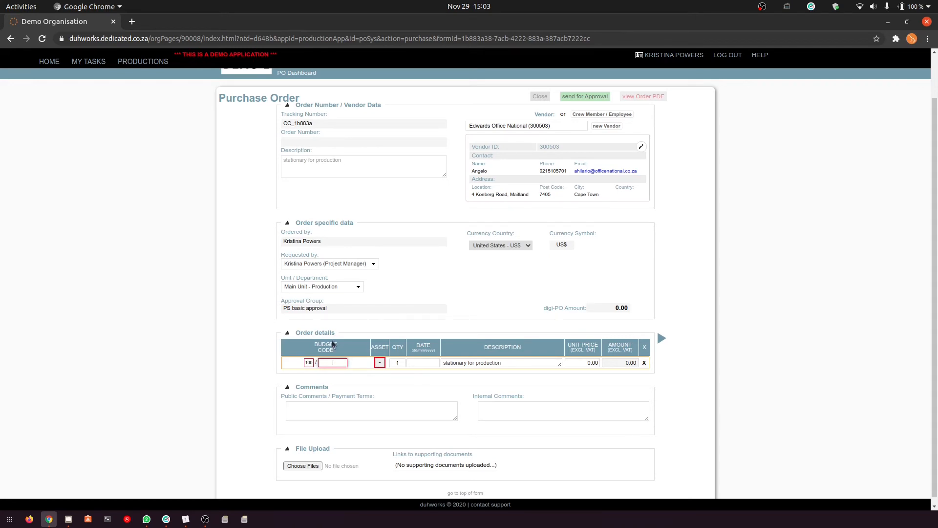
pyautogui.press('Down')
pyautogui.press('Down')
pyautogui.press('Down')
pyautogui.press('Down')
pyautogui.press('Down')
pyautogui.press('Down')
pyautogui.press('Down')
pyautogui.press('Down')
pyautogui.press('Down')
pyautogui.press('Down')
pyautogui.press('Down')
pyautogui.press('Down')
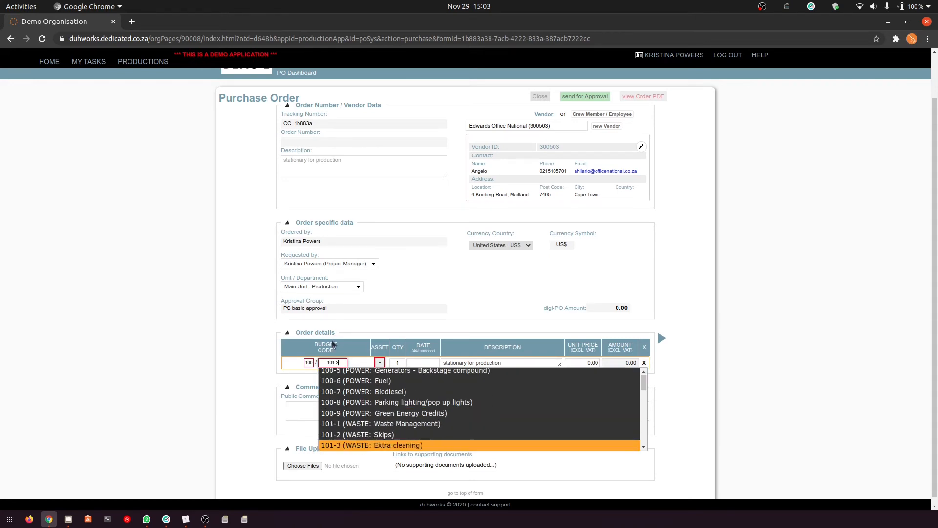
pyautogui.press('Down')
pyautogui.press('Down')
pyautogui.press('Down')
pyautogui.press('Down')
pyautogui.press('Down')
pyautogui.press('Down')
pyautogui.press('Down')
pyautogui.press('Down')
pyautogui.press('Down')
pyautogui.press('Down')
pyautogui.press('Down')
pyautogui.press('Down')
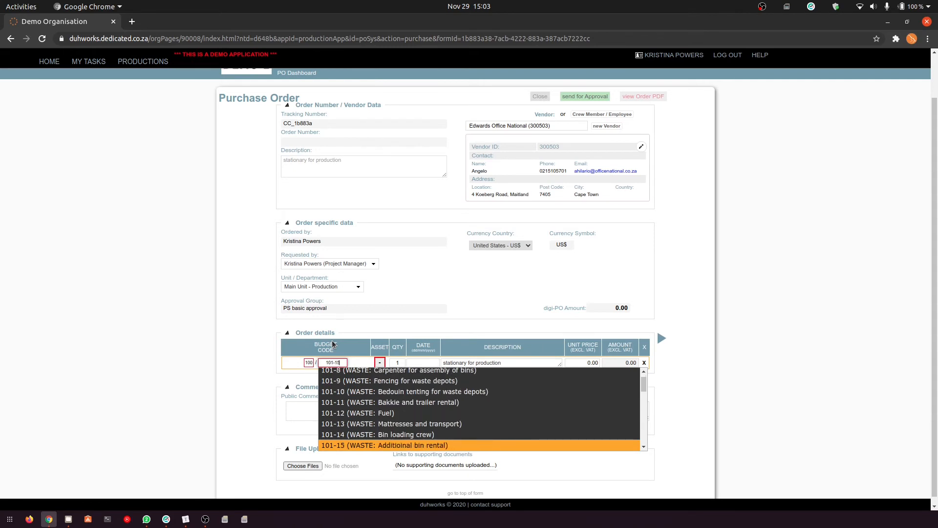
pyautogui.press('Down')
pyautogui.press('Down')
pyautogui.press('Escape')
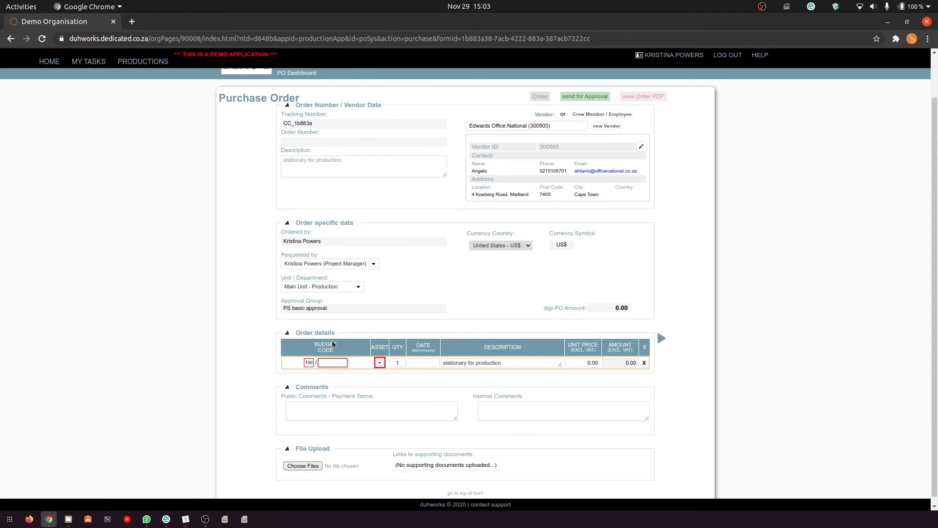
# Step: Set the account part of the order line's budget code to 100-2 (POWER: Distribution and cabling)
pyautogui.write('100')
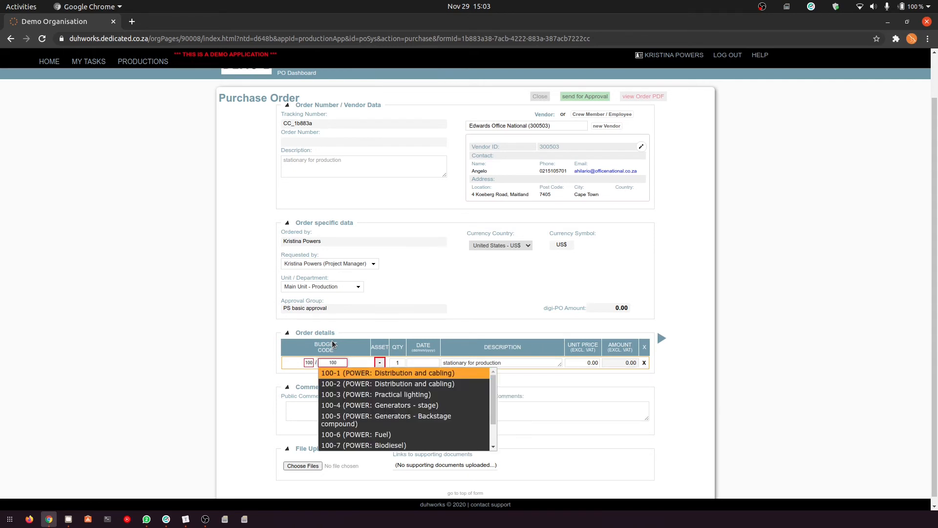
pyautogui.press('Down')
pyautogui.press('Return')
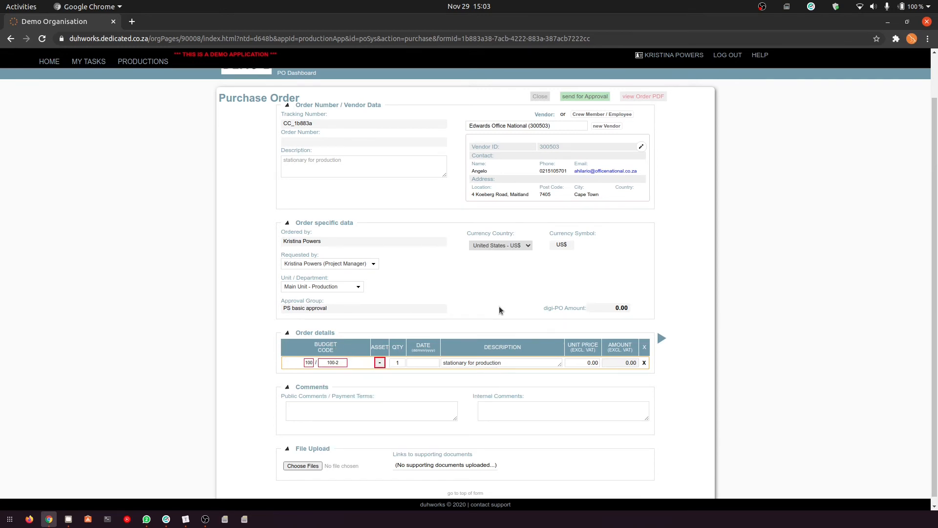
# Step: Mark the first order line as a non-asset (N) and date it 29/11/2020
pyautogui.scroll(-1, 383, 368)
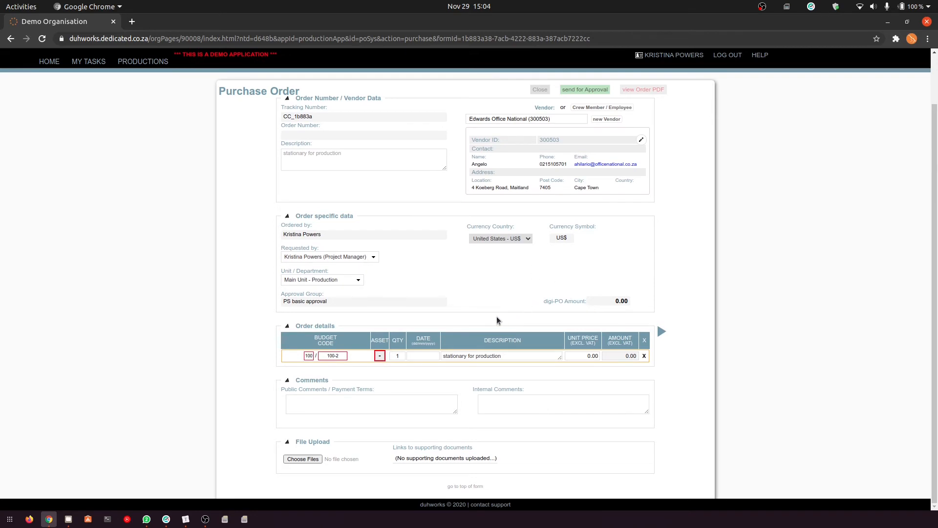
pyautogui.click(379, 357)
pyautogui.click(430, 356)
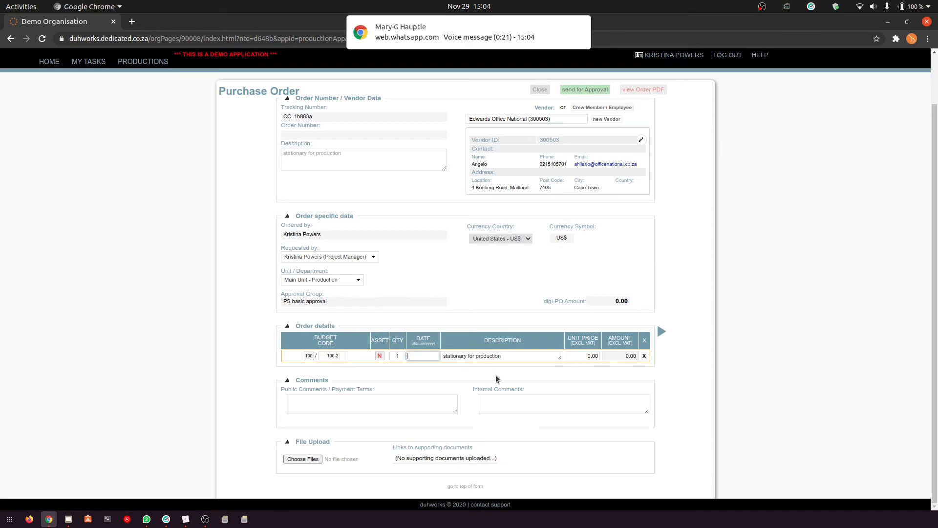
pyautogui.write('29/11/')
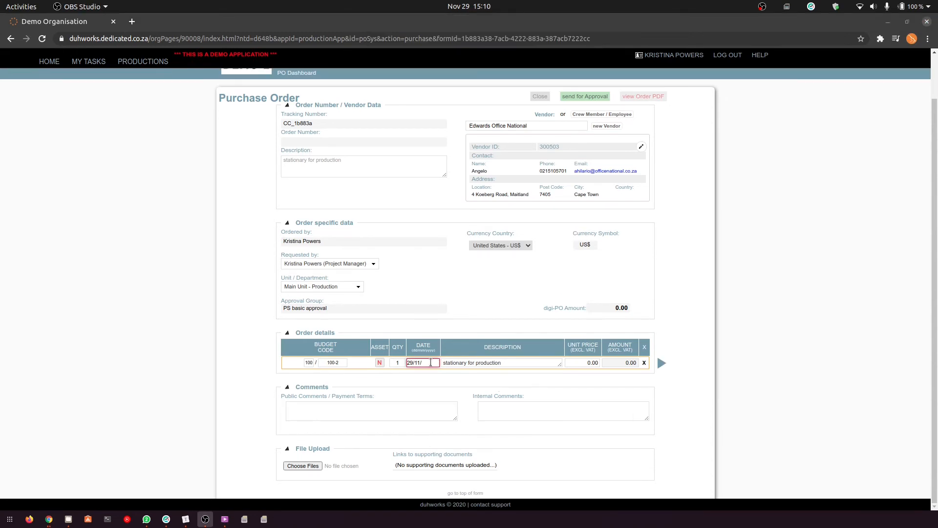
pyautogui.click(431, 362)
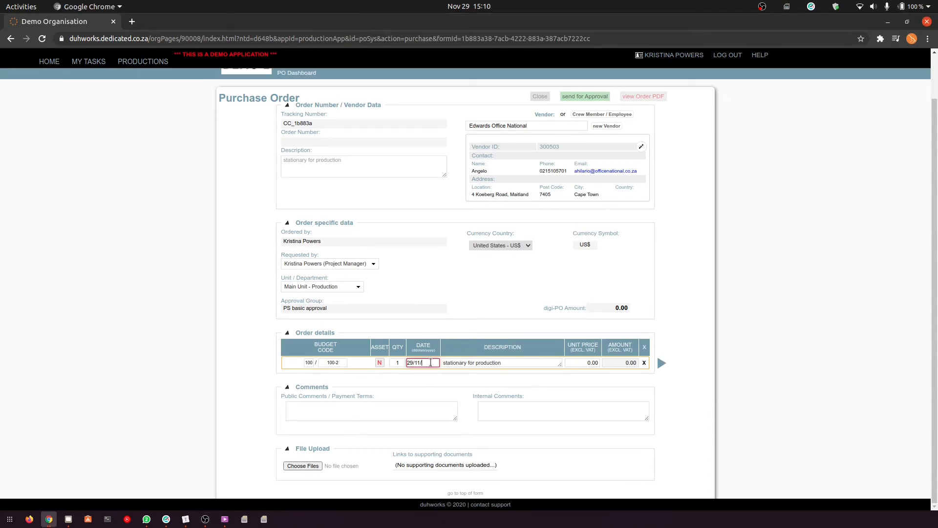
pyautogui.write('/2020')
pyautogui.click(506, 314)
# Step: Change the currency country to South Africa - R and price the line at 500.00 per unit with VAT applied
pyautogui.click(524, 247)
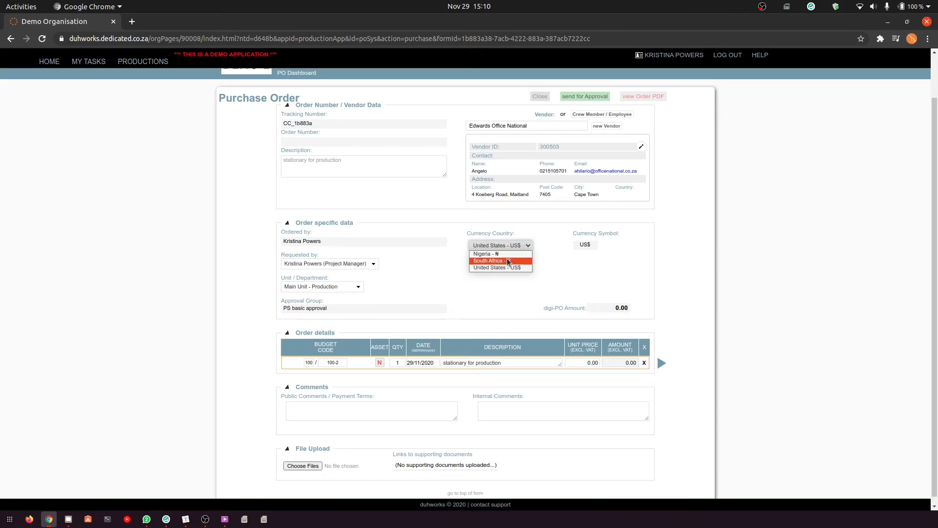
pyautogui.click(509, 262)
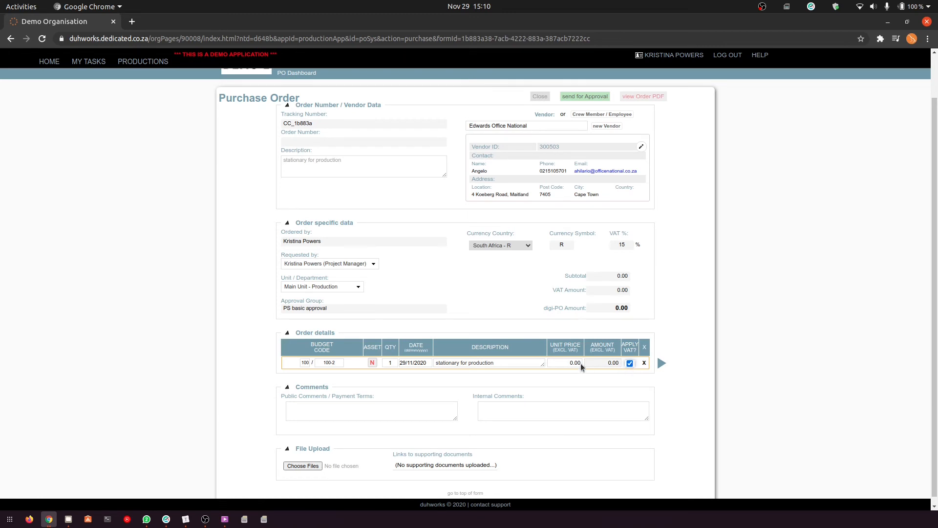
pyautogui.click(549, 362)
pyautogui.write('5000')
pyautogui.press('Tab')
pyautogui.click(630, 363)
pyautogui.click(630, 363)
# Step: Add a second order line and set its account code to 100-1 (POWER: Distribution and cabling)
pyautogui.moveTo(659, 364)
pyautogui.click(672, 364)
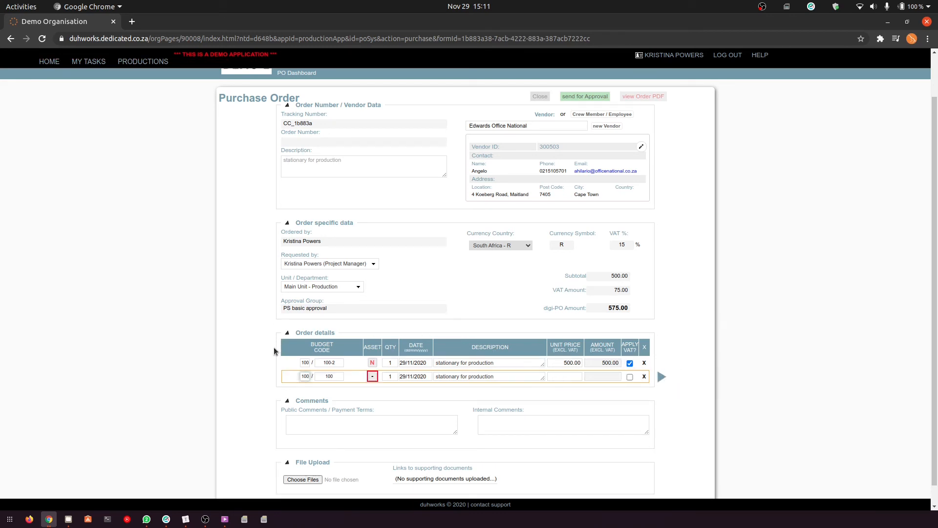
pyautogui.doubleClick(329, 375)
pyautogui.write('100-')
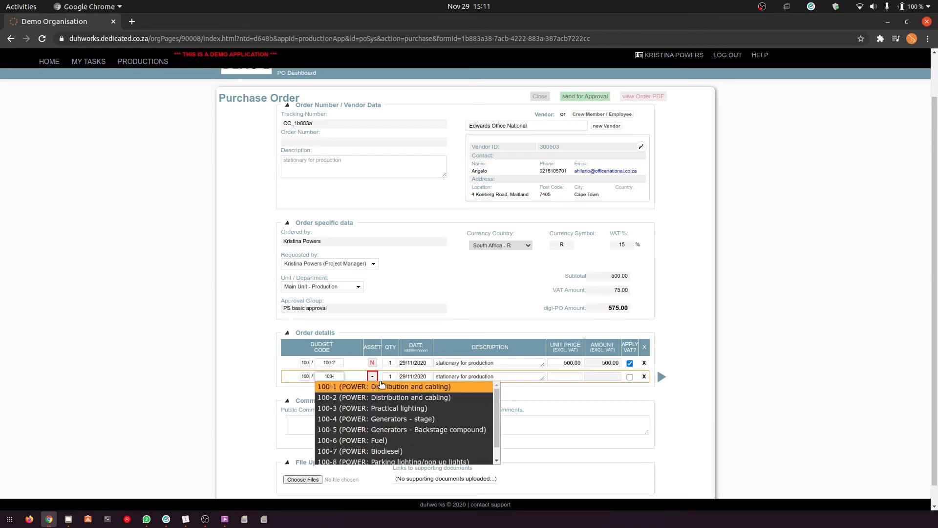
pyautogui.click(381, 385)
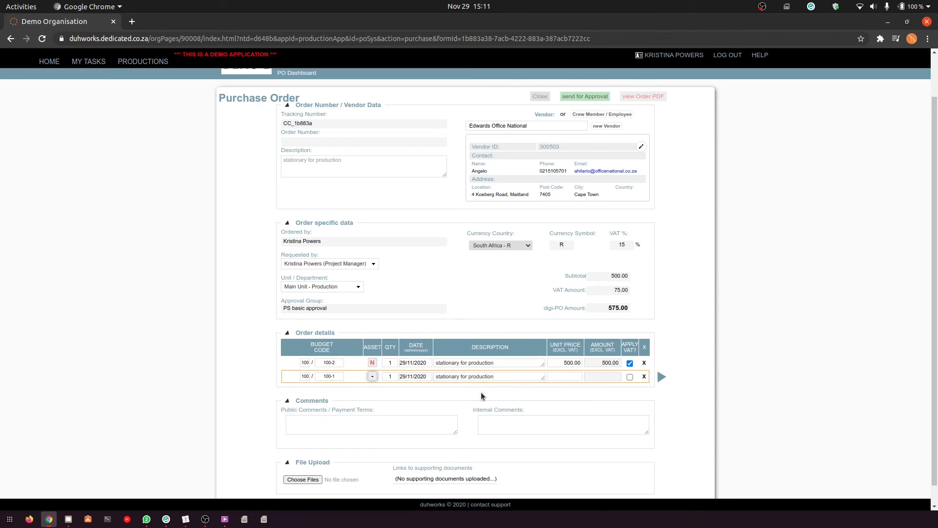
# Step: Mark the second order line as a non-asset (N) and set its unit price to 1000.00
pyautogui.click(373, 377)
pyautogui.click(373, 377)
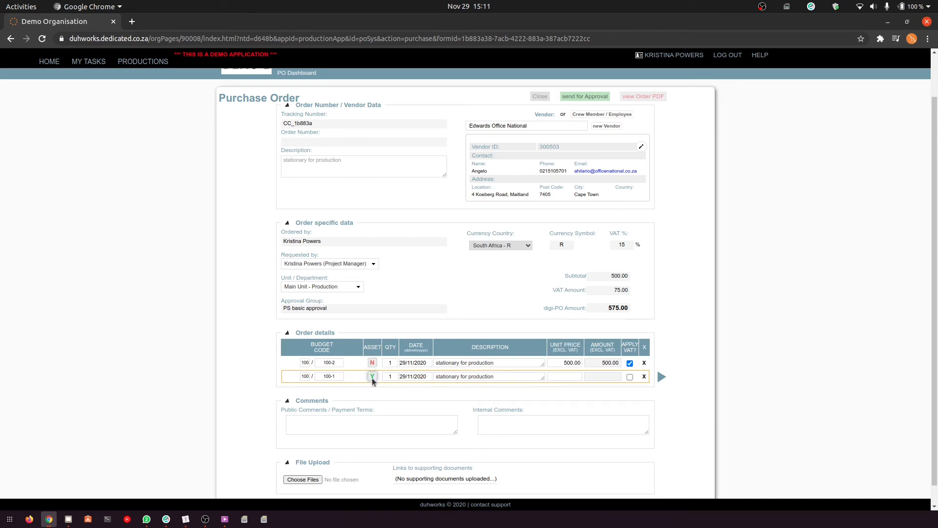
pyautogui.click(564, 377)
pyautogui.write('1000')
pyautogui.press('Tab')
# Step: Enter "THIS IS URGENT" as the public comment on the purchase order
pyautogui.click(347, 425)
pyautogui.scroll(-1, 520, 429)
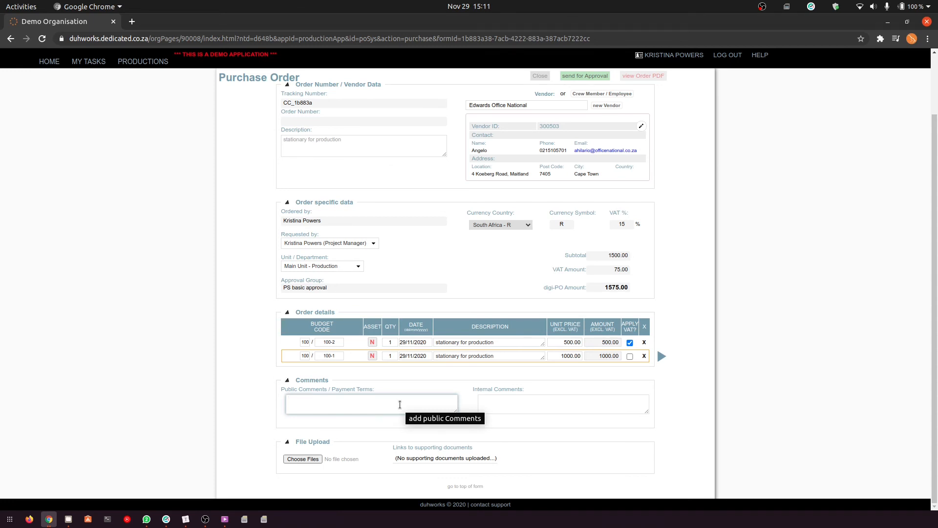
pyautogui.write('THIS IS UR')
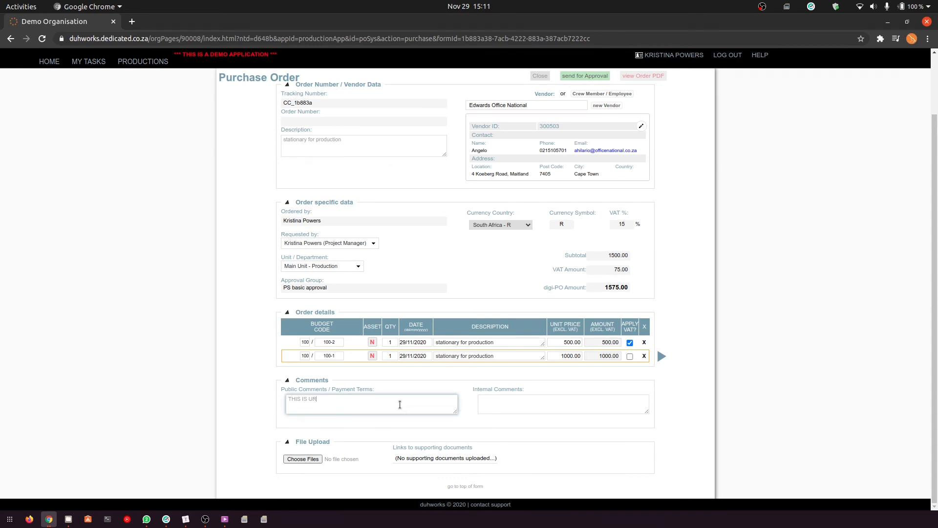
pyautogui.write('GENT')
pyautogui.click(675, 213)
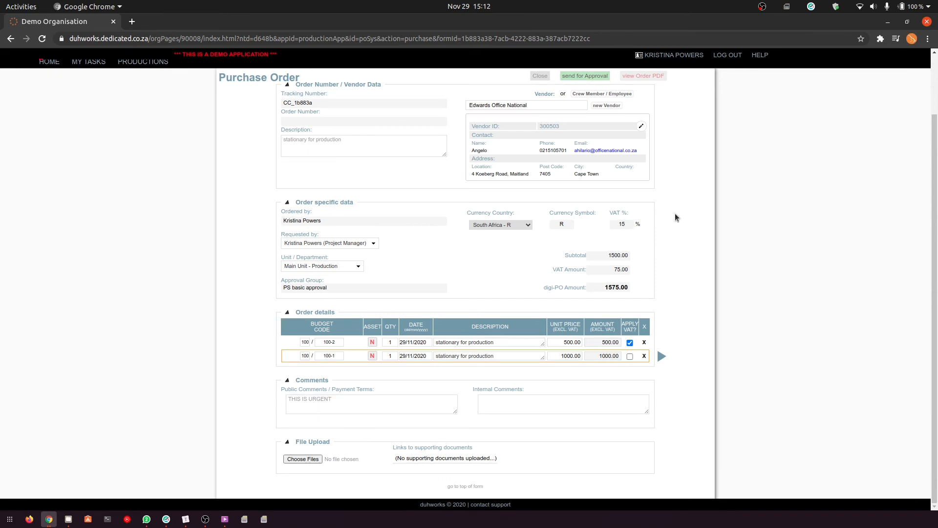
# Step: View the draft order PDF, check the special instructions section, and return to the order form
pyautogui.scroll(2, 656, 167)
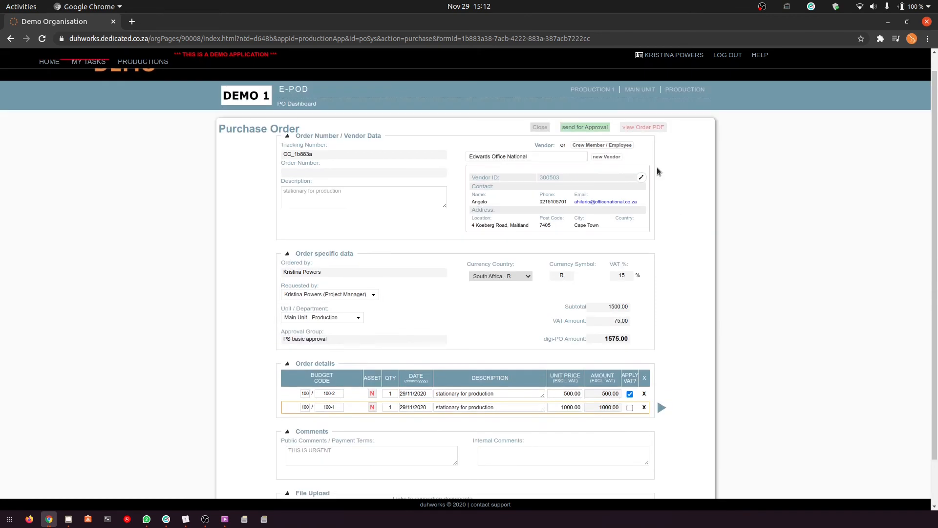
pyautogui.click(635, 129)
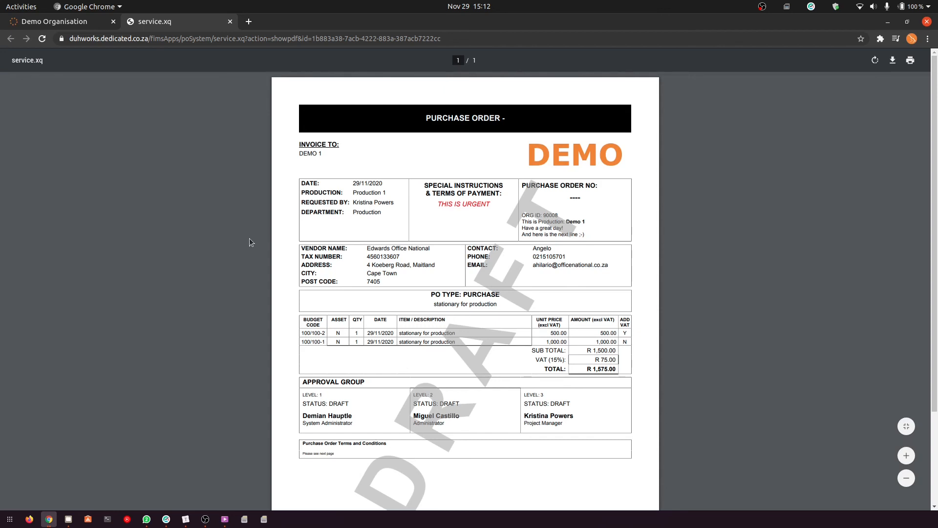
pyautogui.moveTo(435, 204); pyautogui.dragTo(500, 211)
pyautogui.click(500, 211)
pyautogui.click(39, 23)
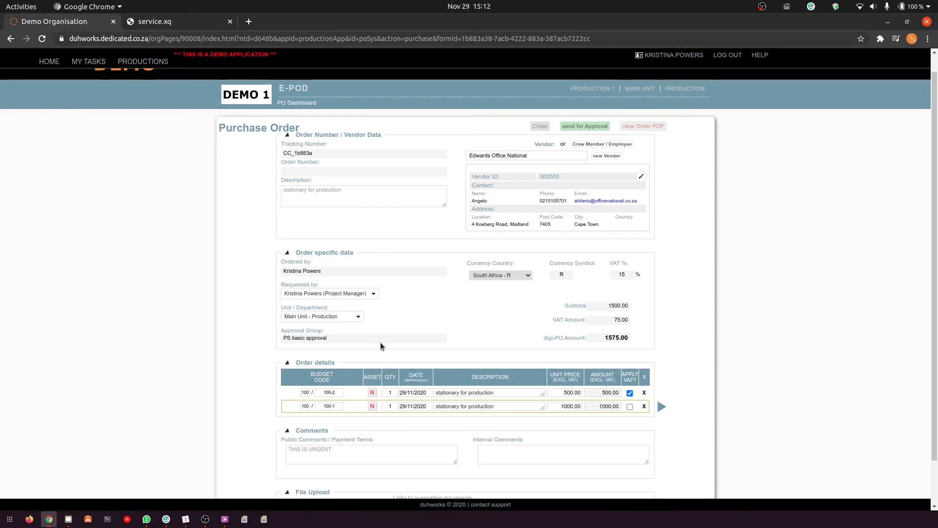
# Step: Extend the public comment to "THIS IS URGENT! PLEASE ORDER IMMEDIATELY" and check it in the order PDF
pyautogui.scroll(-2, 380, 342)
pyautogui.click(355, 398)
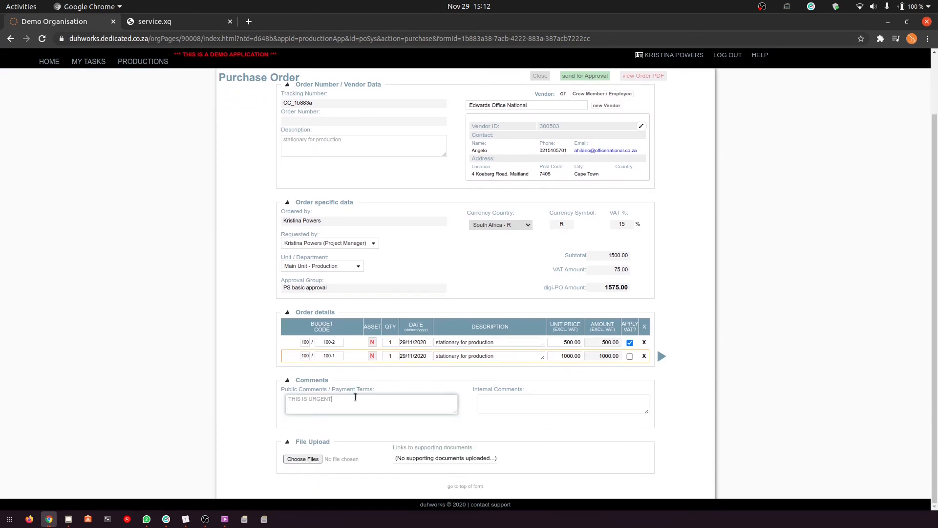
pyautogui.write('! PLEASE ORDER IMMEDIATELY')
pyautogui.click(138, 24)
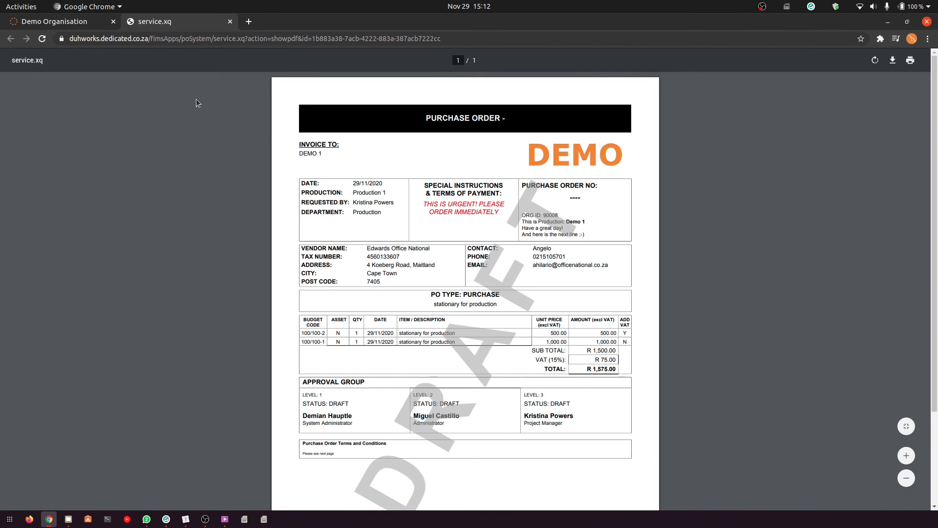
pyautogui.click(79, 23)
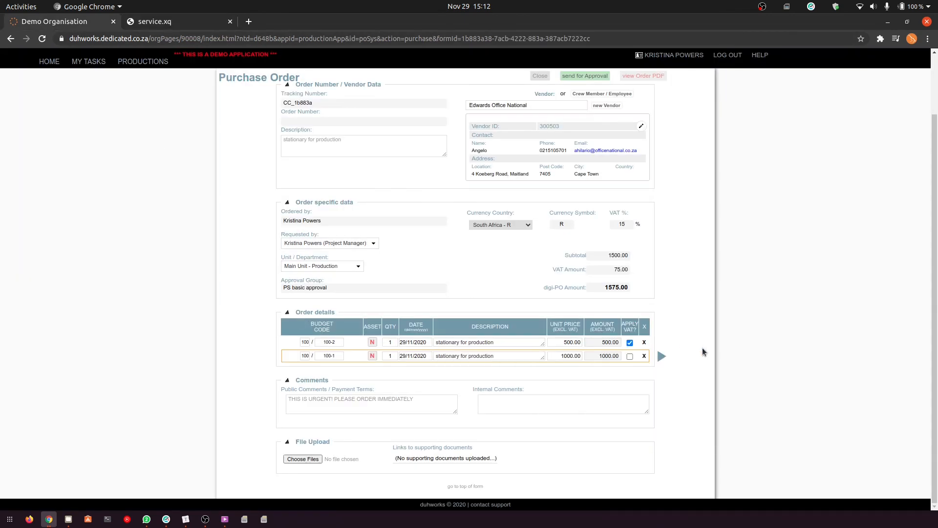
# Step: Enter the internal comment "Accounts and production are doing a lot of writing and need more stationary"
pyautogui.click(547, 400)
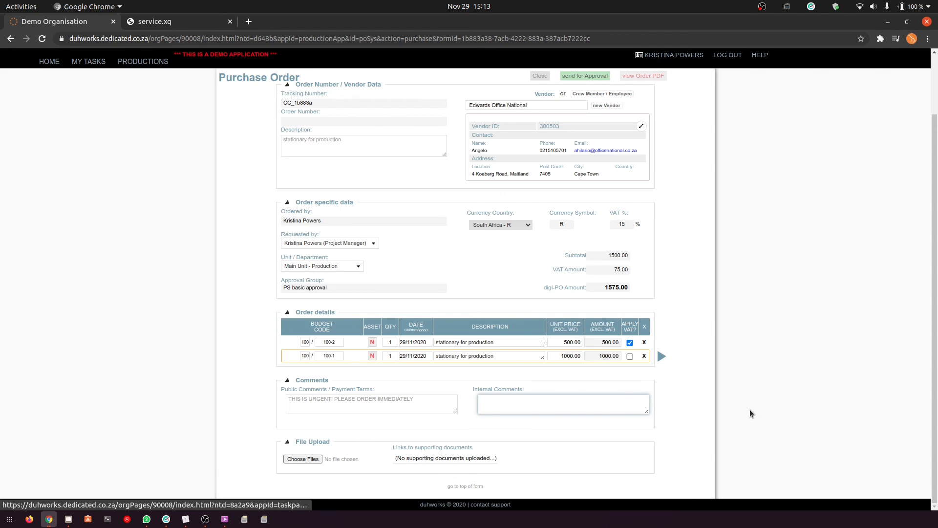
pyautogui.write('counts and production are doing a lot of writing')
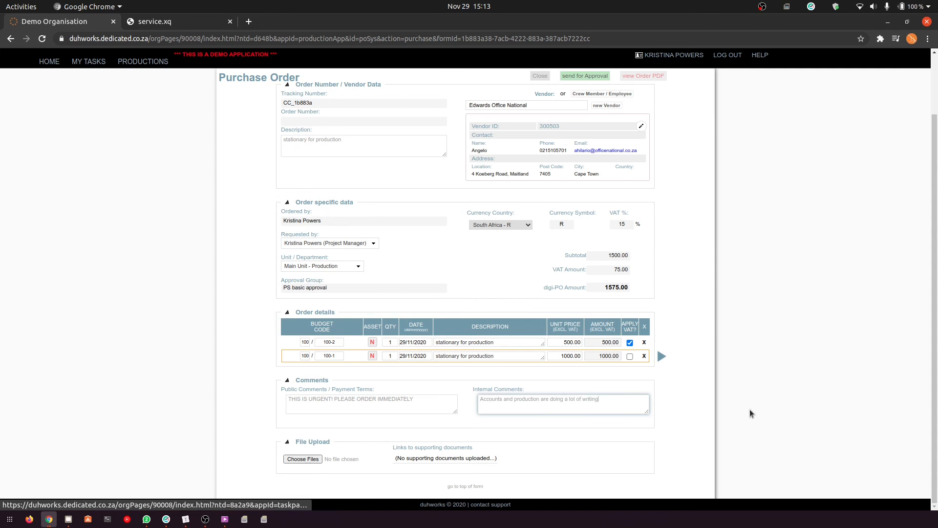
pyautogui.write(' and need more stationary')
pyautogui.press('BackSpace')
pyautogui.press('BackSpace')
pyautogui.press('BackSpace')
pyautogui.press('BackSpace')
pyautogui.write('ary')
pyautogui.click(751, 413)
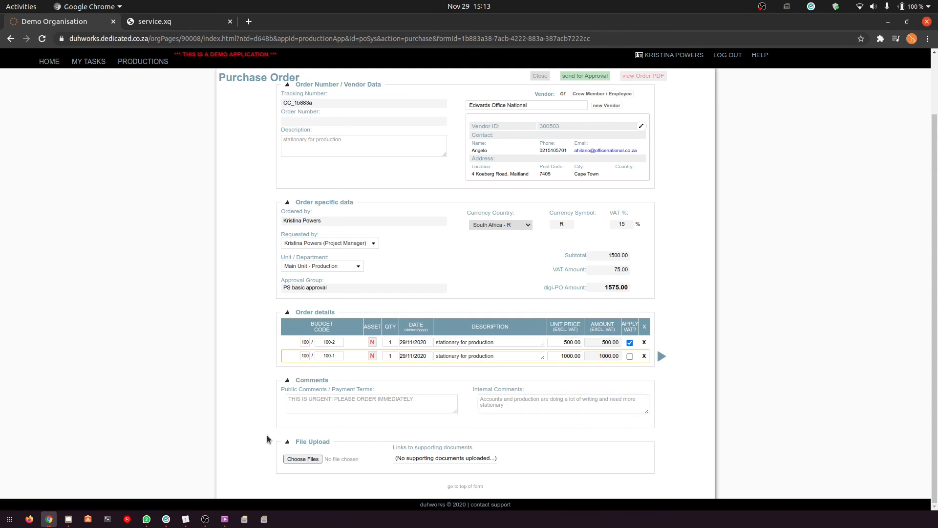
# Step: Upload output.pdf from the Documents folder as a supporting document for the order
pyautogui.click(302, 458)
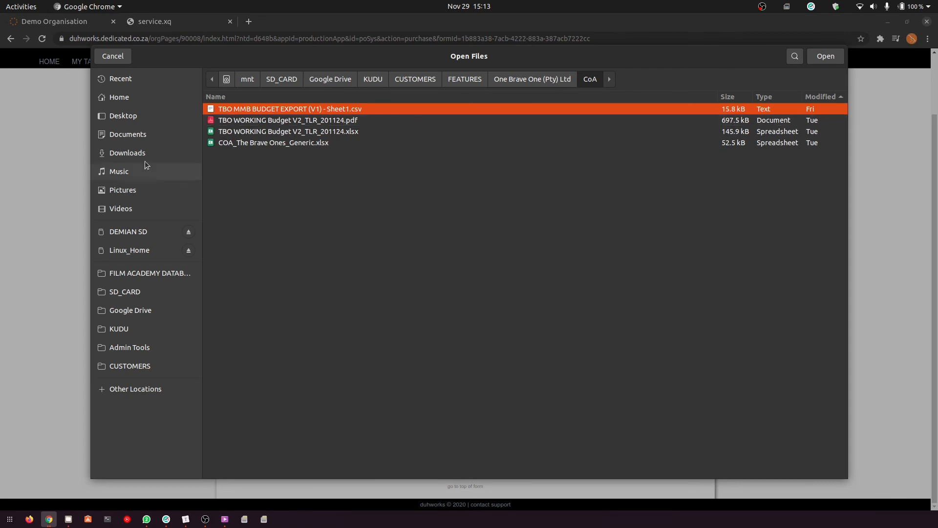
pyautogui.click(121, 114)
pyautogui.click(126, 134)
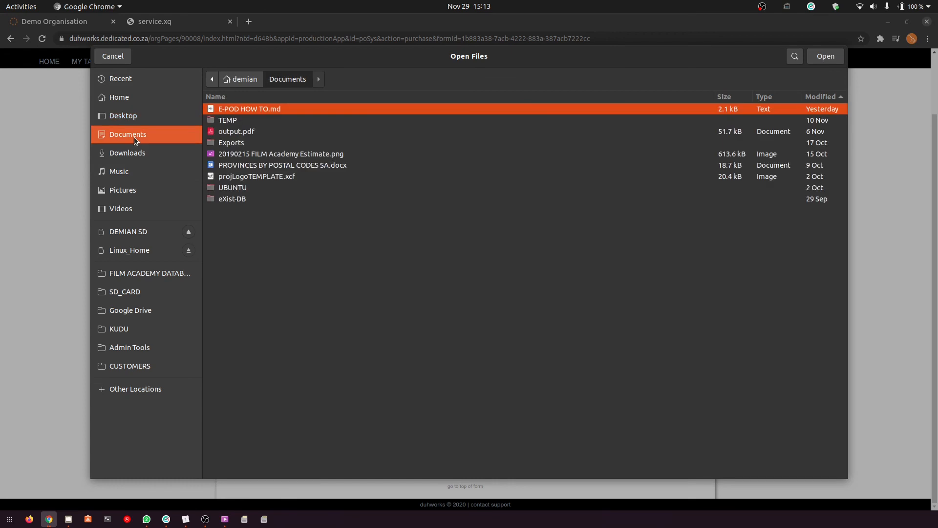
pyautogui.click(243, 135)
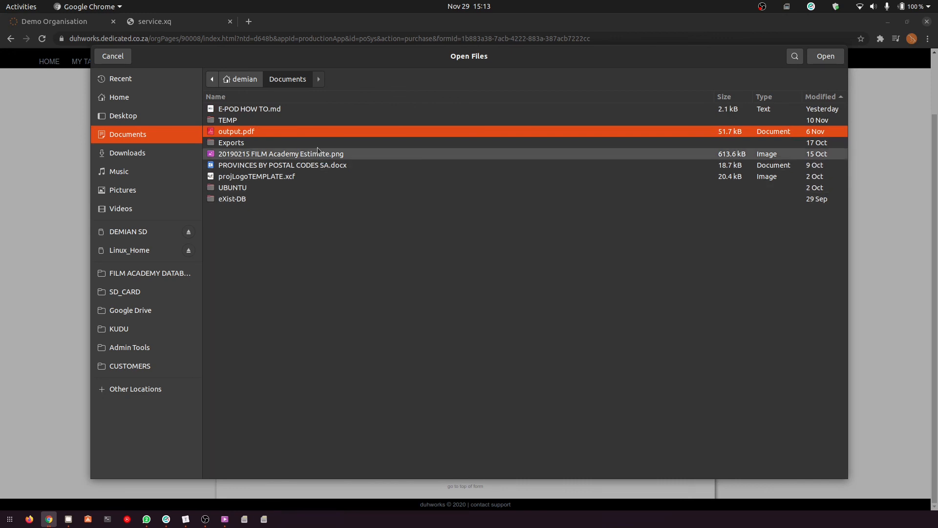
pyautogui.doubleClick(247, 131)
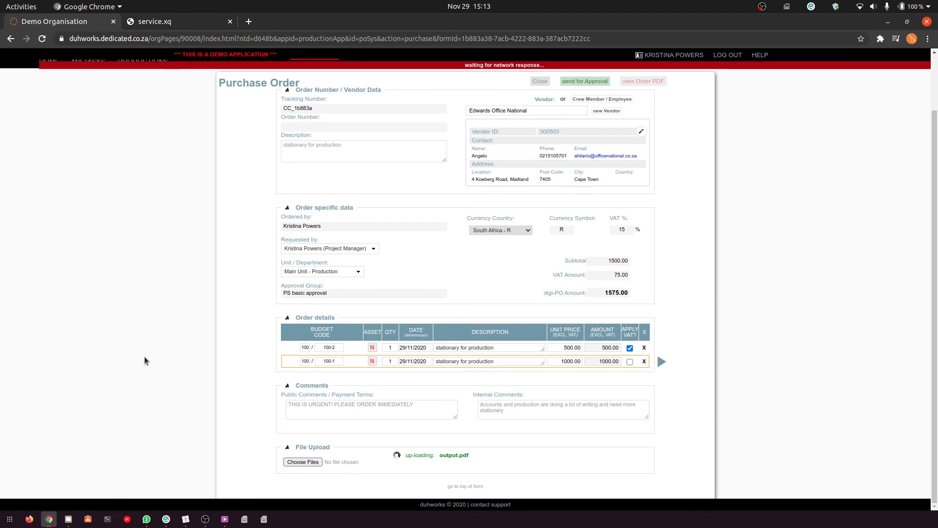
# Step: Reload the order PDF, look through its pages for the attached document, and return to the order form
pyautogui.hotkey('ctrl', 'Tab')
pyautogui.click(41, 40)
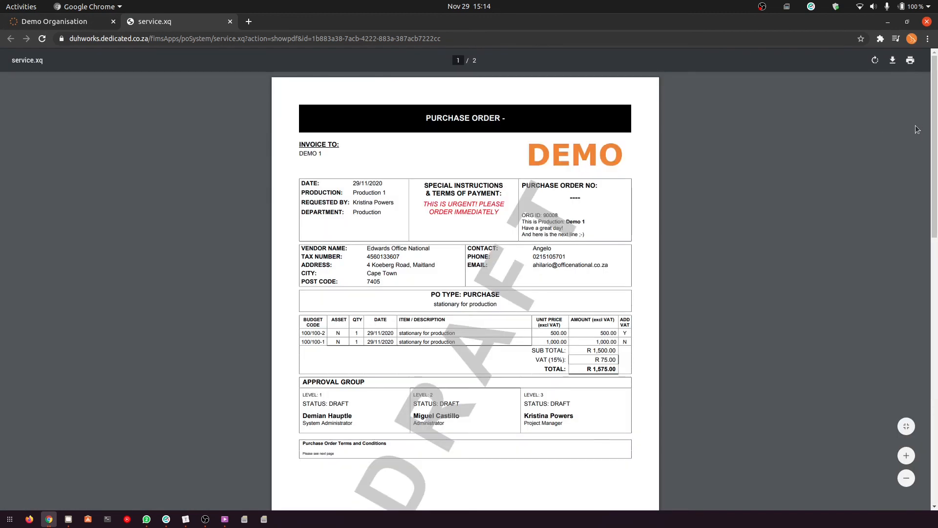
pyautogui.moveTo(934, 130); pyautogui.dragTo(921, 95)
pyautogui.click(47, 22)
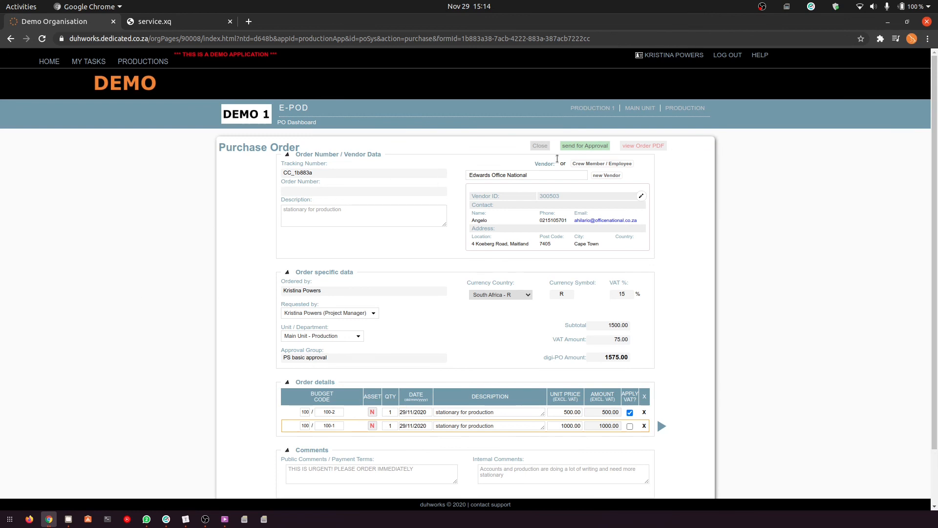
# Step: Send the stationery purchase order for approval and check its approval status among the pending orders
pyautogui.click(602, 145)
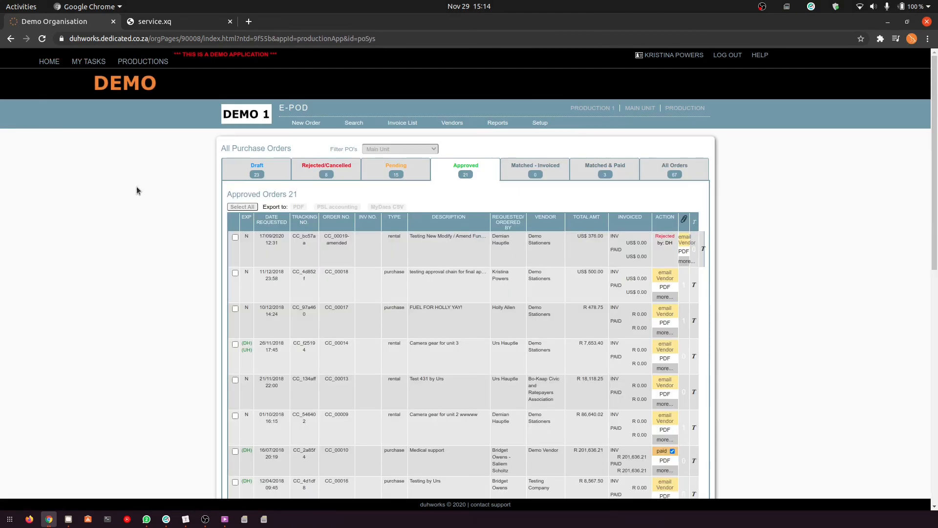
pyautogui.click(397, 168)
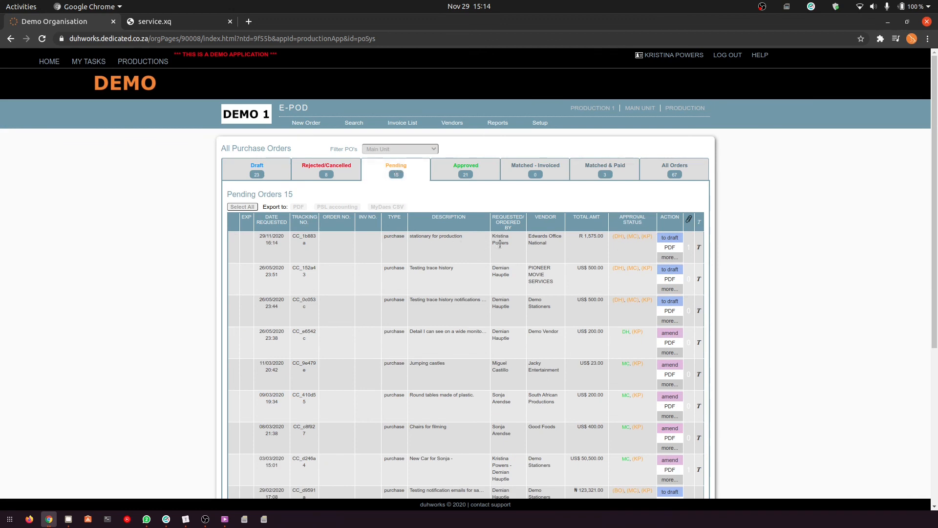
pyautogui.moveTo(615, 234)
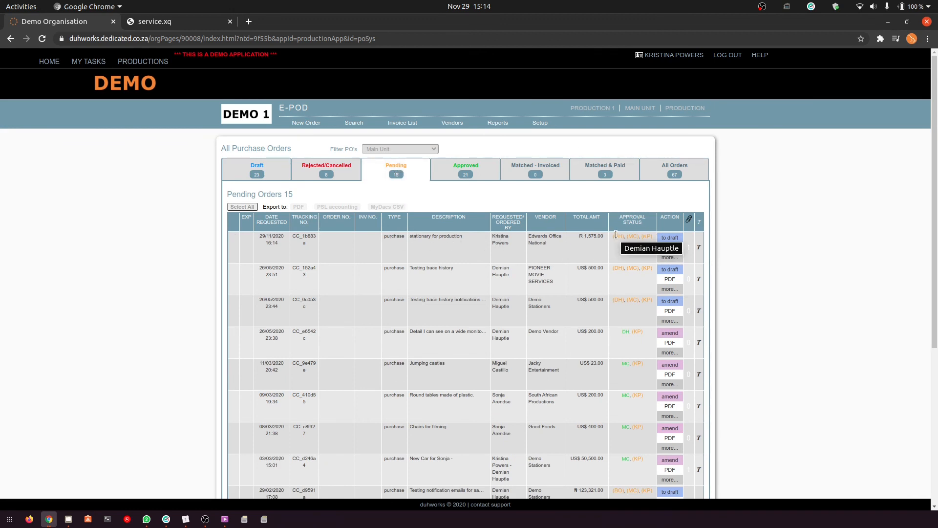